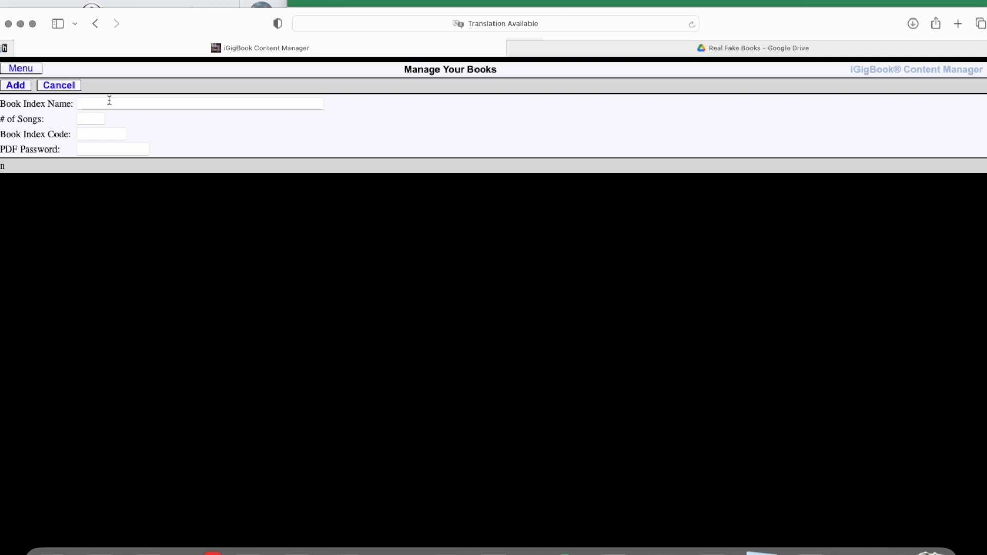
- Add a book index named Test Book with 54 songs and the index code testbook
{"action": "type", "text": "Te"}
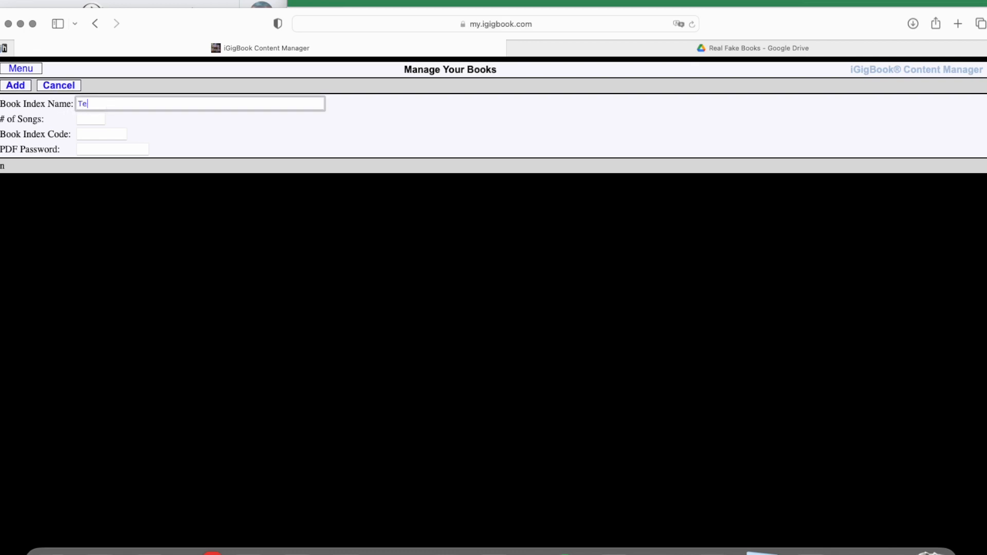
{"action": "type", "text": "st Book"}
{"action": "left_click", "coordinate": [83, 119]}
{"action": "type", "text": "54"}
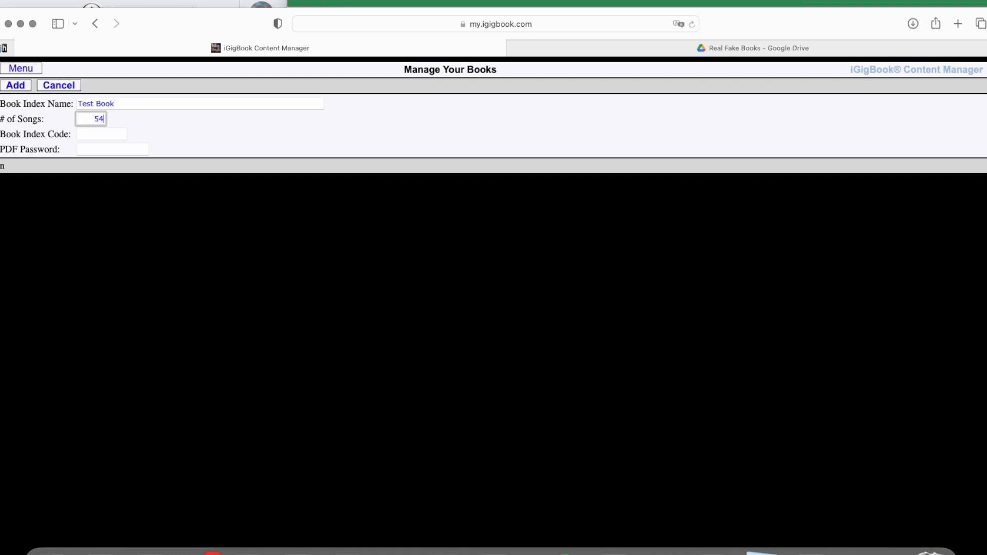
{"action": "left_click", "coordinate": [110, 134]}
{"action": "type", "text": "testbook"}
{"action": "key", "text": "Tab"}
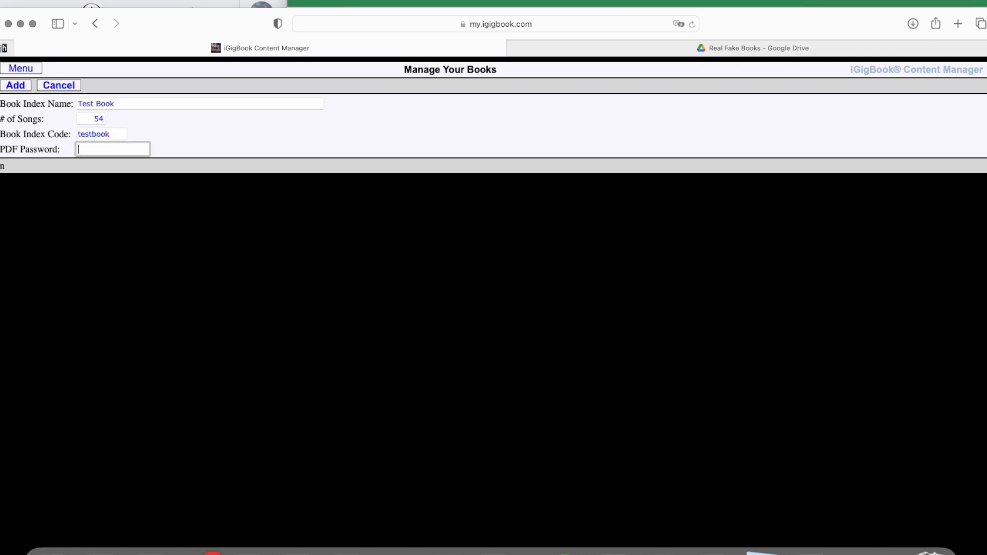
{"action": "left_click", "coordinate": [15, 86]}
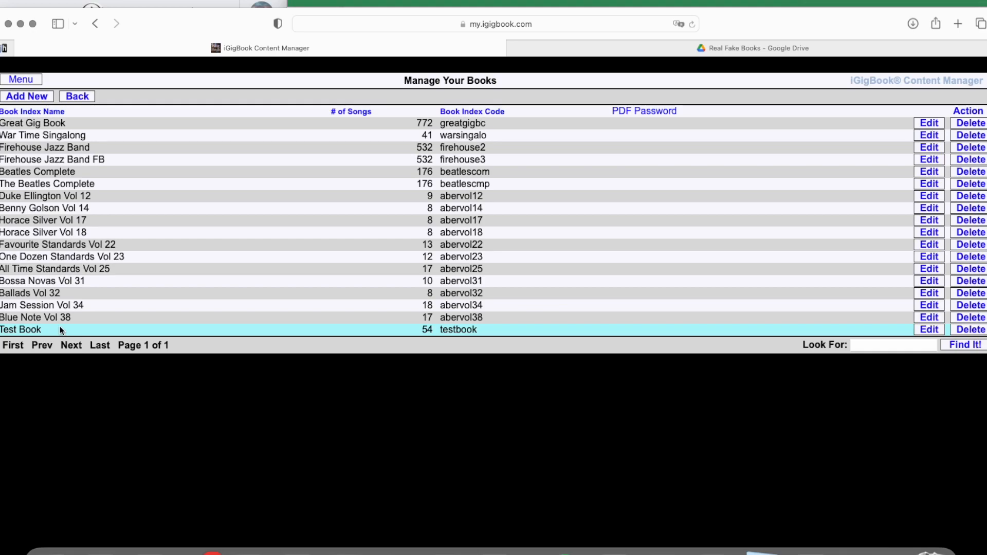
- Open the Bulk Upload page of the content manager
{"action": "left_click", "coordinate": [17, 84]}
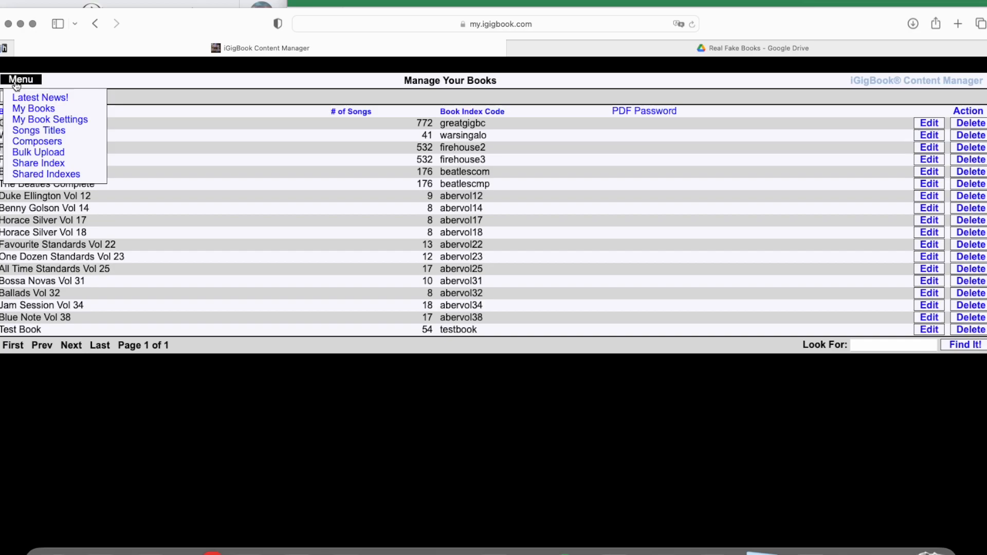
{"action": "left_click", "coordinate": [41, 154]}
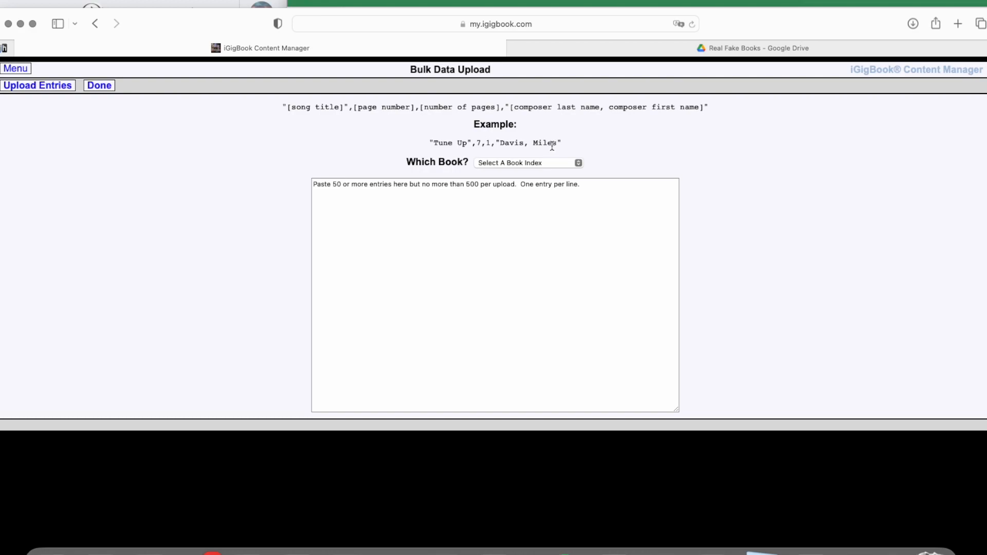
- Open Anthologie des Grilles de Jazz.pdf from the Real Fake Books folder in Google Drive and go to its song index
{"action": "mouse_move", "coordinate": [728, 49]}
{"action": "left_click", "coordinate": [726, 48]}
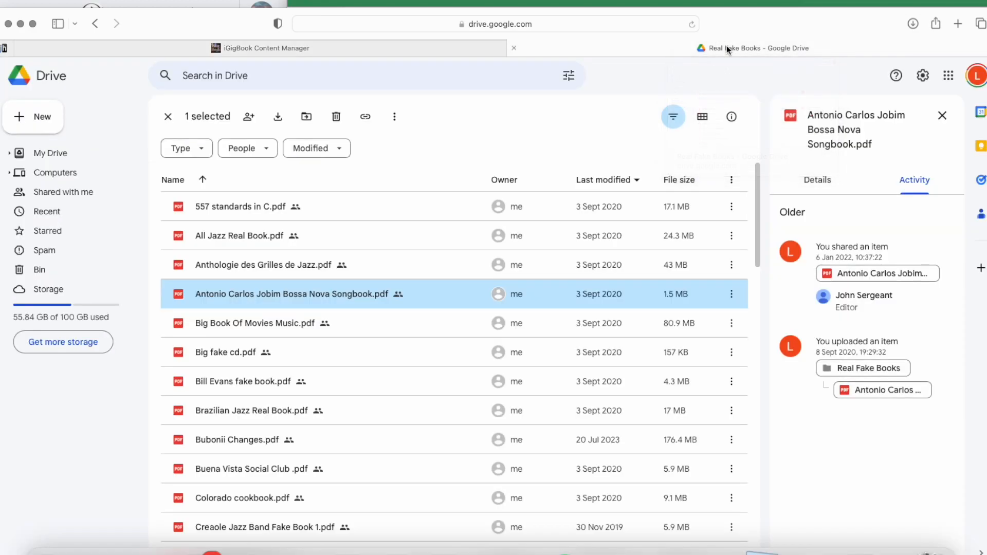
{"action": "double_click", "coordinate": [254, 263]}
{"action": "scroll", "coordinate": [393, 280], "scroll_direction": "down", "scroll_amount": 14}
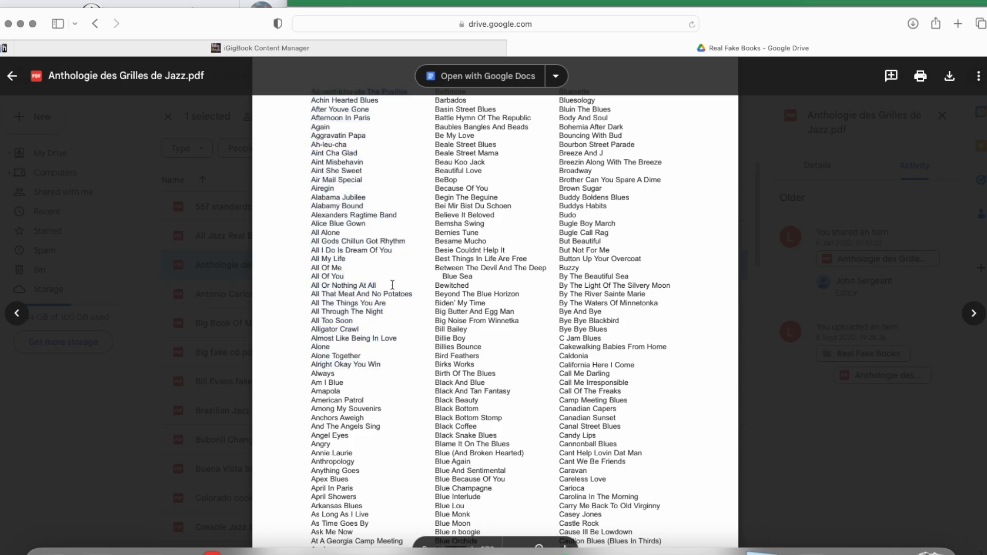
{"action": "scroll", "coordinate": [390, 309], "scroll_direction": "up", "scroll_amount": 8}
{"action": "scroll", "coordinate": [390, 309], "scroll_direction": "down", "scroll_amount": 8}
{"action": "scroll", "coordinate": [386, 306], "scroll_direction": "up", "scroll_amount": 3}
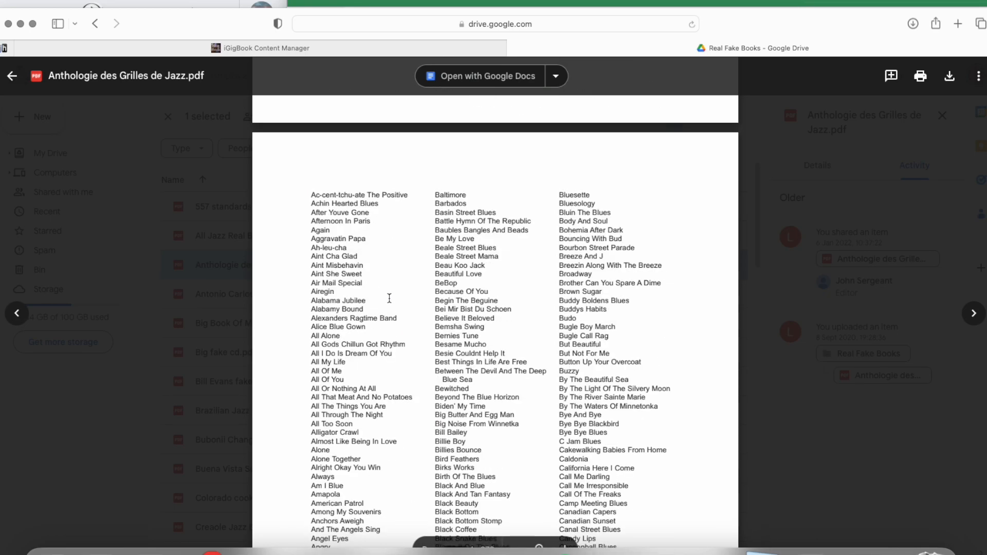
- Copy the first-column song titles from Ac-cent-tchu-ate The Positive down to Azure
{"action": "left_click_drag", "start_coordinate": [306, 191], "coordinate": [393, 480]}
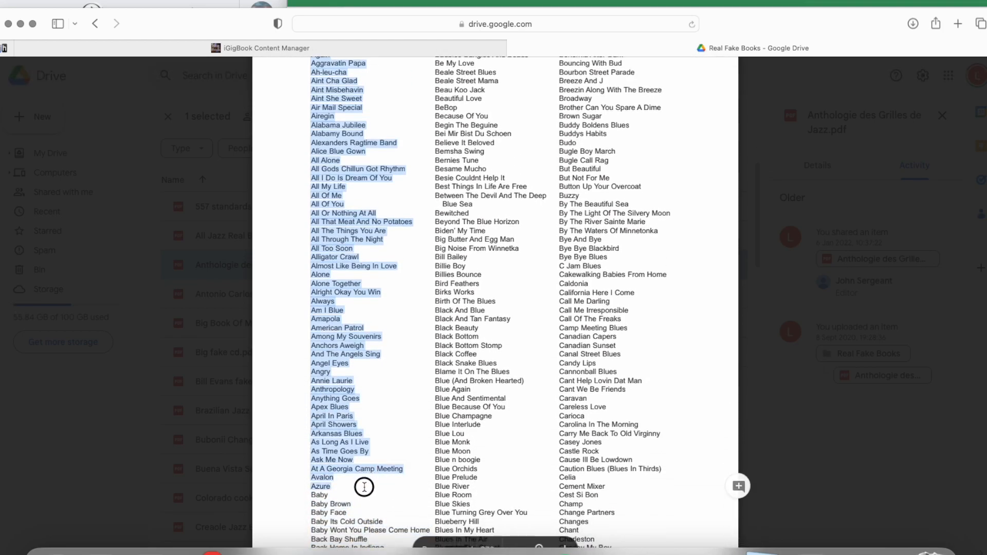
{"action": "right_click", "coordinate": [338, 360]}
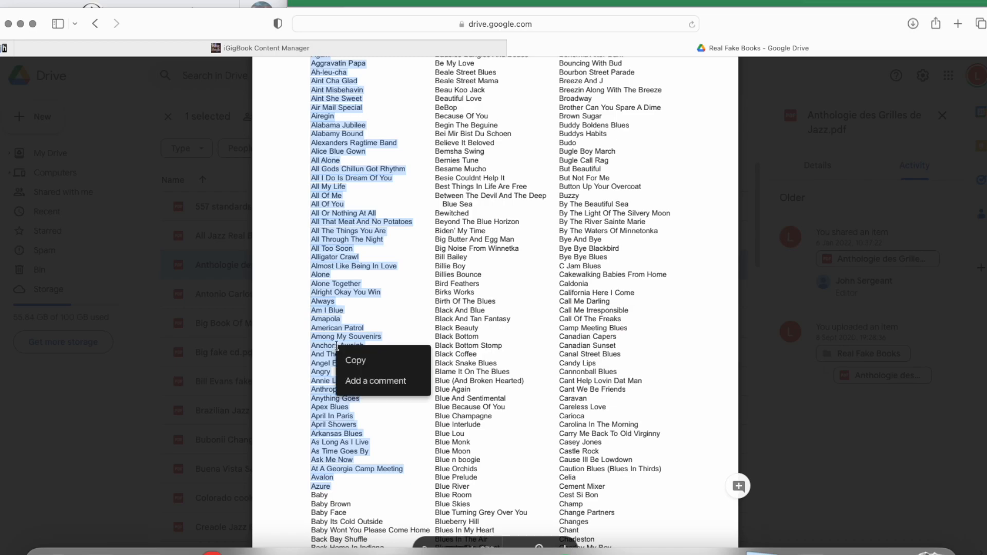
{"action": "left_click", "coordinate": [349, 364]}
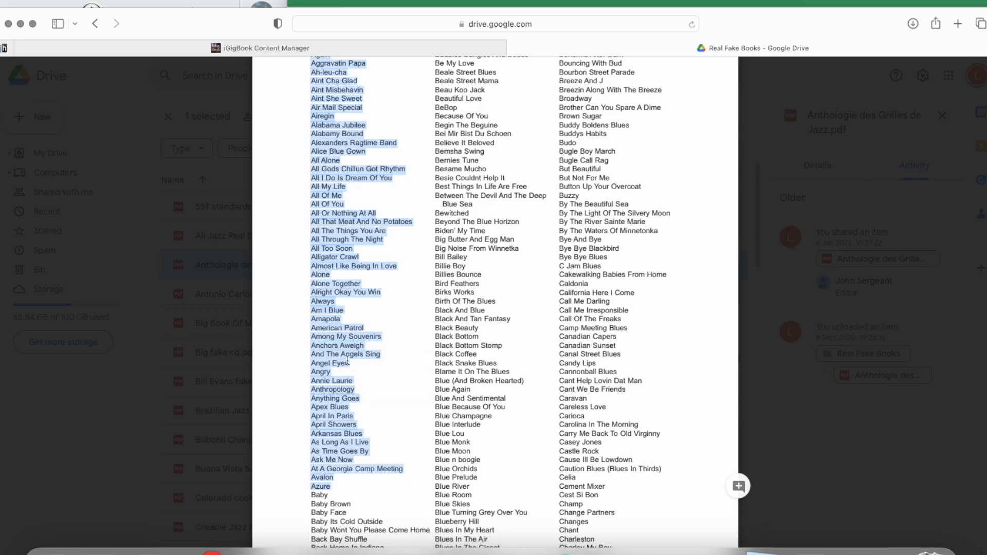
- Switch to Excel and create a blank workbook
{"action": "key", "text": "super+Tab"}
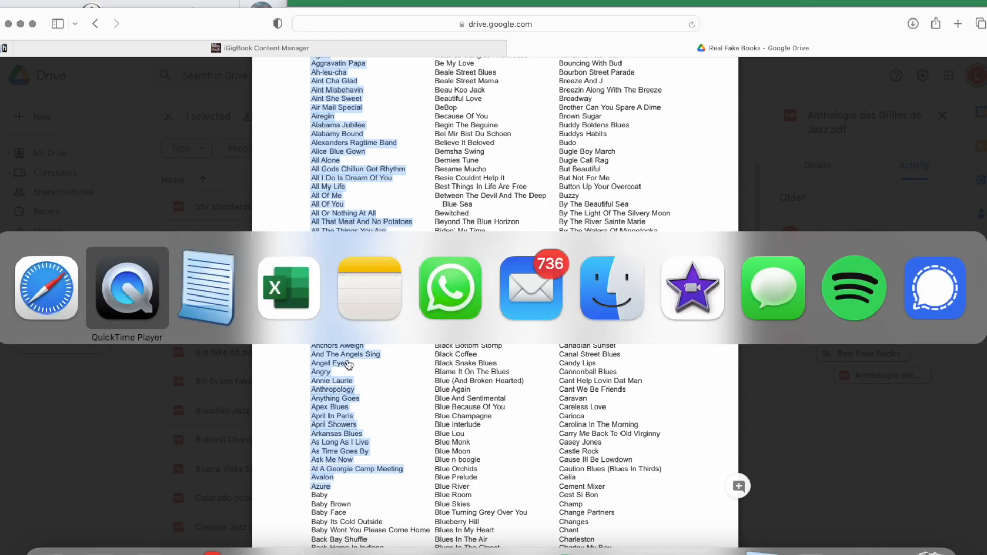
{"action": "key", "text": "super+Tab"}
{"action": "key", "text": "super+Tab"}
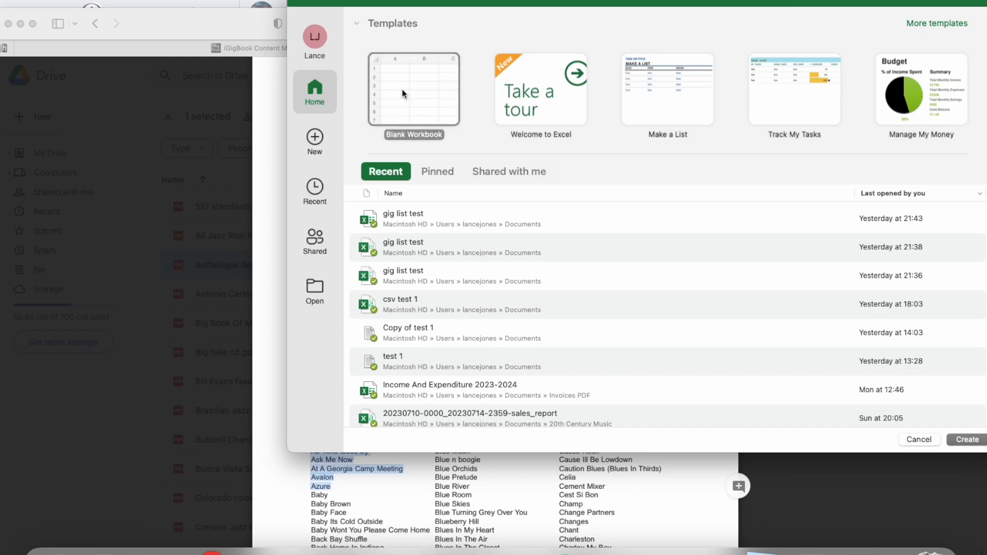
{"action": "double_click", "coordinate": [402, 94]}
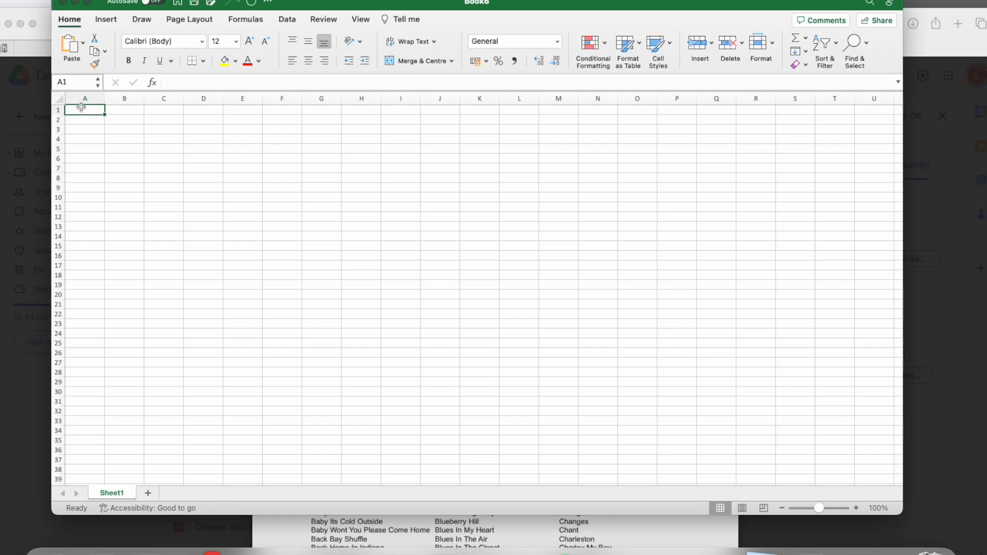
- Paste the copied song titles into column A from cell A1 and widen the column to fit them
{"action": "key", "text": "super+v"}
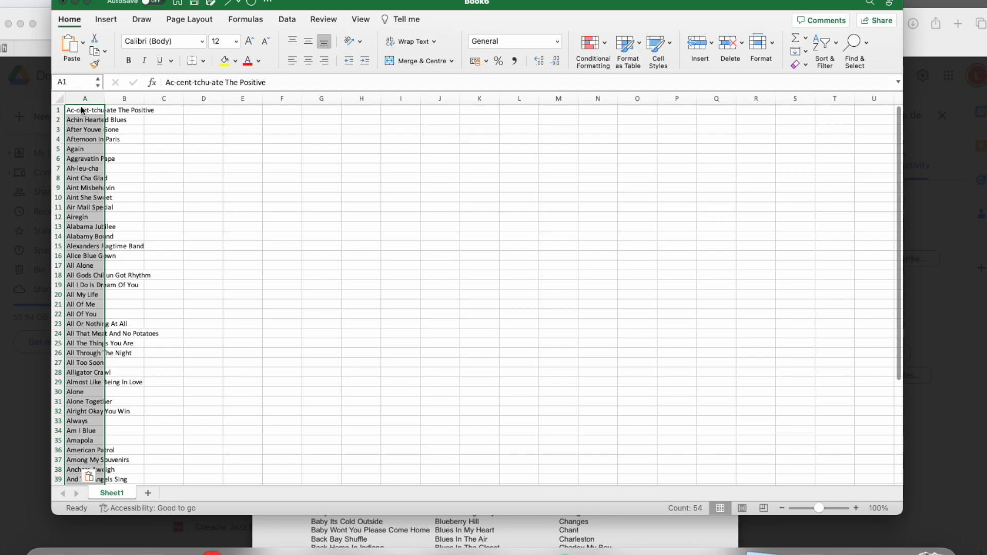
{"action": "left_click_drag", "start_coordinate": [105, 99], "coordinate": [166, 97]}
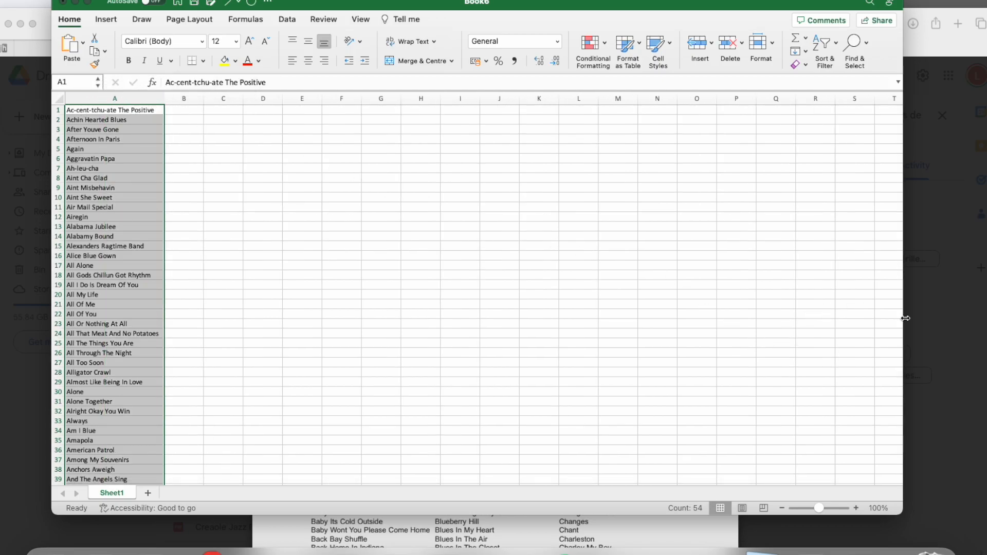
- Check the required entry format on the Bulk Data Upload page in the browser and return to the Excel workbook
{"action": "left_click", "coordinate": [942, 282]}
{"action": "left_click", "coordinate": [229, 53]}
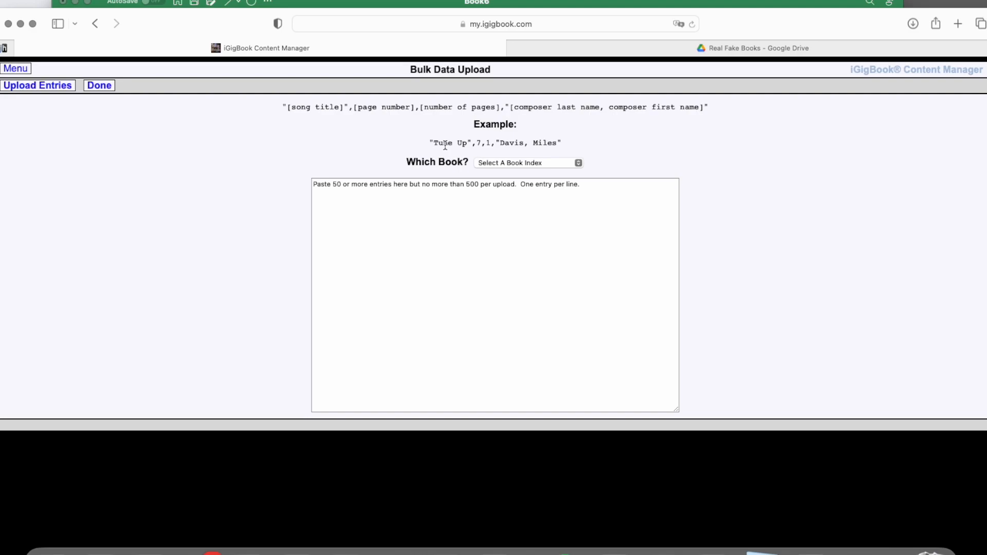
{"action": "left_click", "coordinate": [713, 549]}
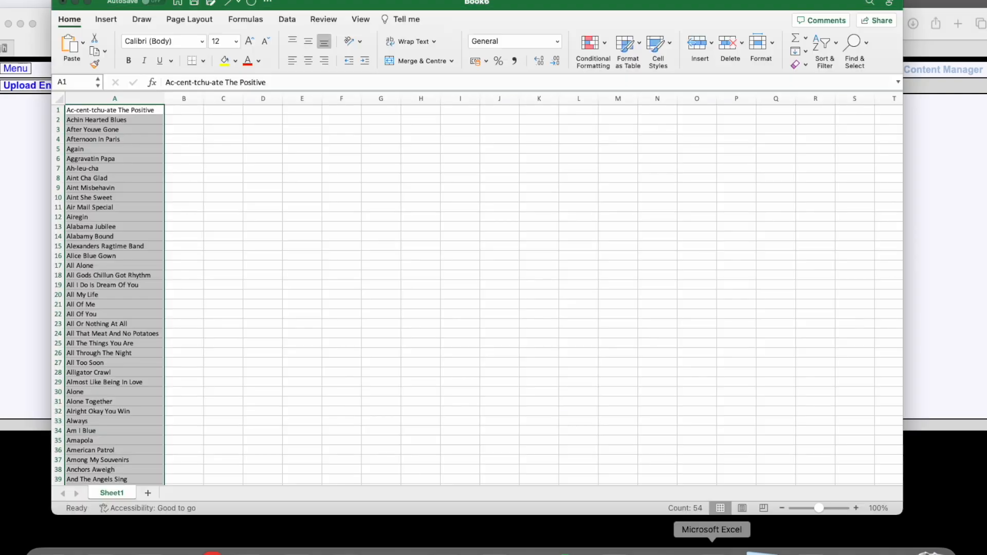
- Apply the custom number format \"@\" to column A so every song title is shown in double quotes
{"action": "left_click", "coordinate": [128, 141]}
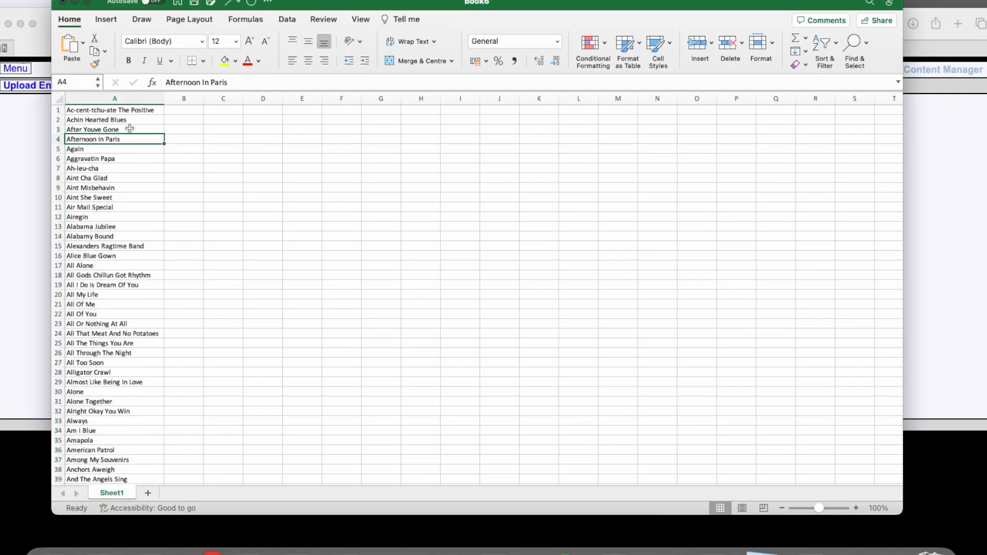
{"action": "left_click", "coordinate": [123, 98]}
{"action": "right_click", "coordinate": [108, 154]}
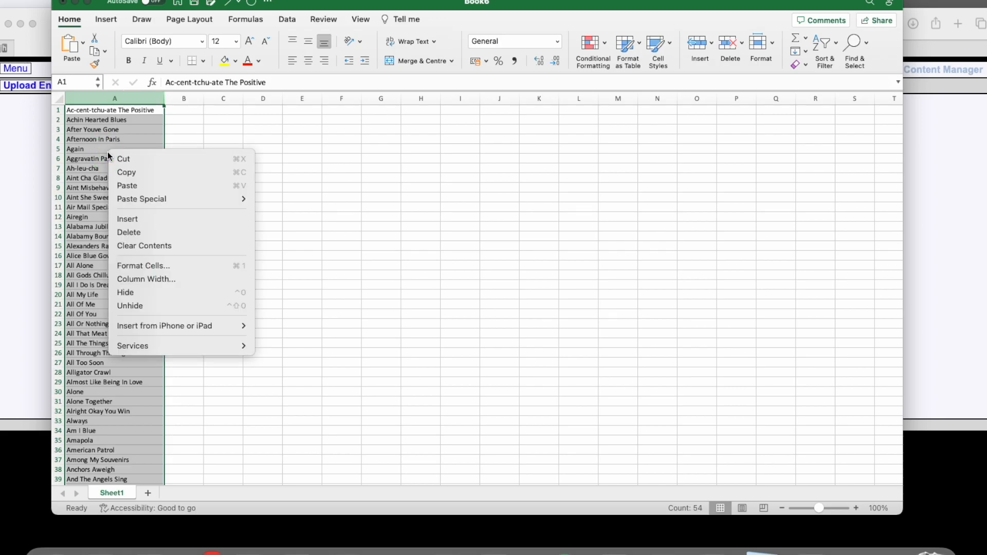
{"action": "left_click", "coordinate": [157, 267]}
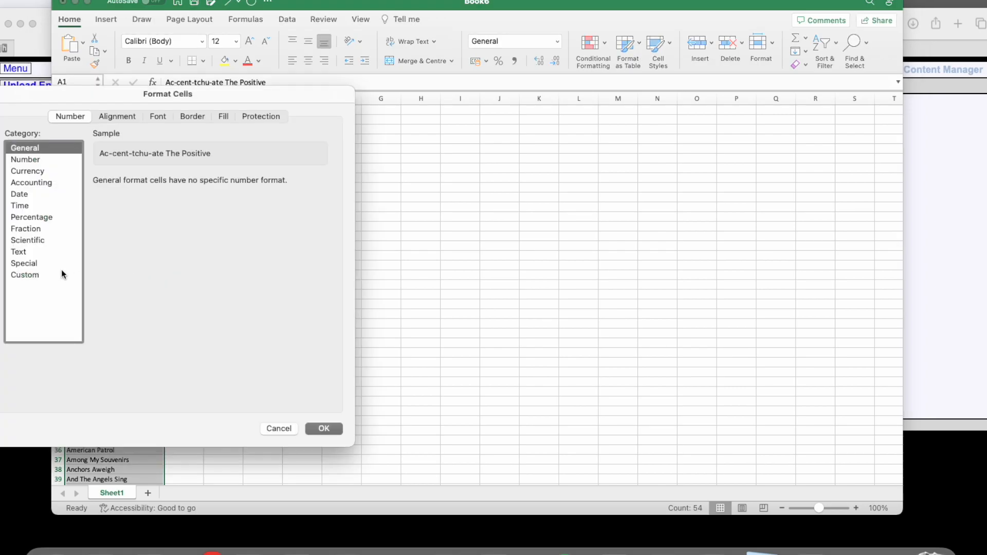
{"action": "left_click", "coordinate": [30, 276]}
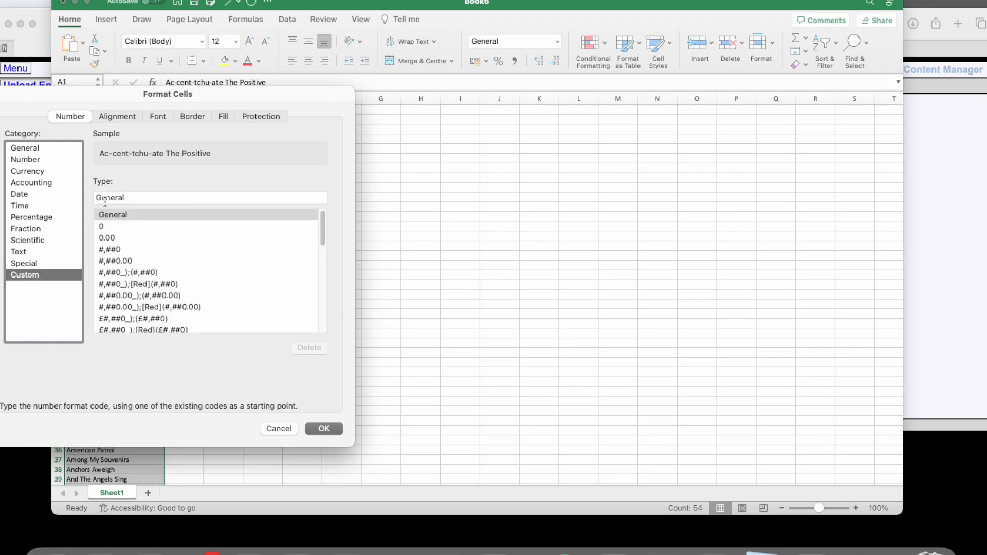
{"action": "double_click", "coordinate": [115, 197]}
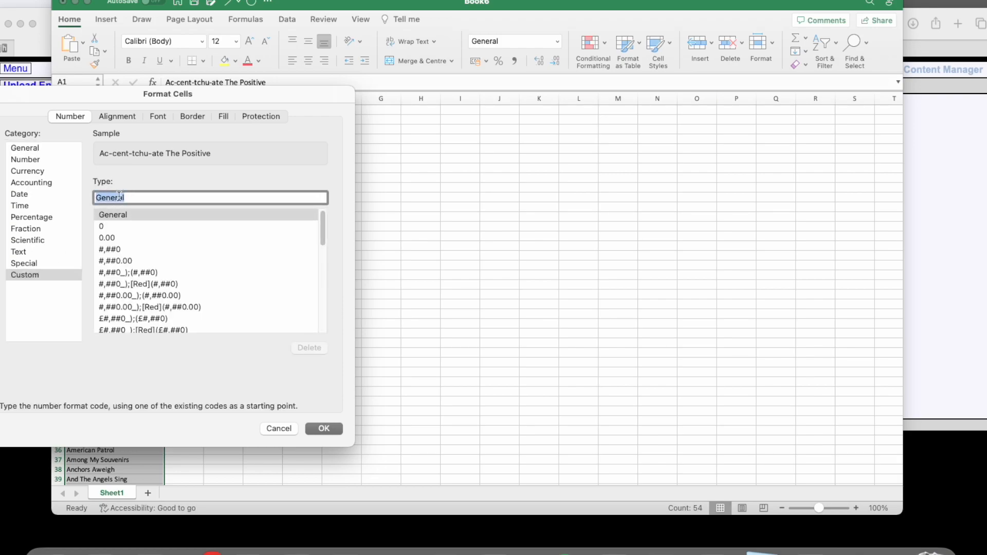
{"action": "key", "text": "BackSpace"}
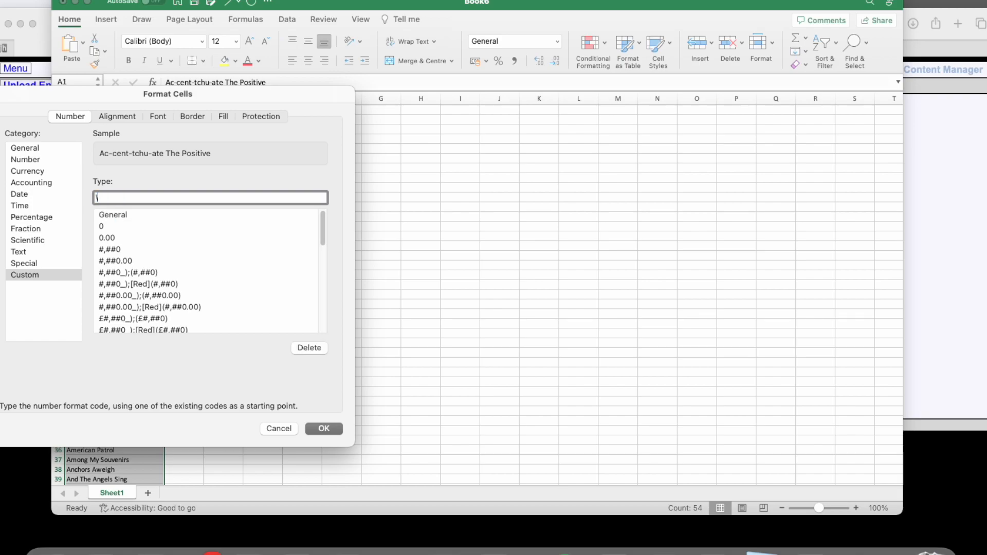
{"action": "type", "text": "\\\"@"}
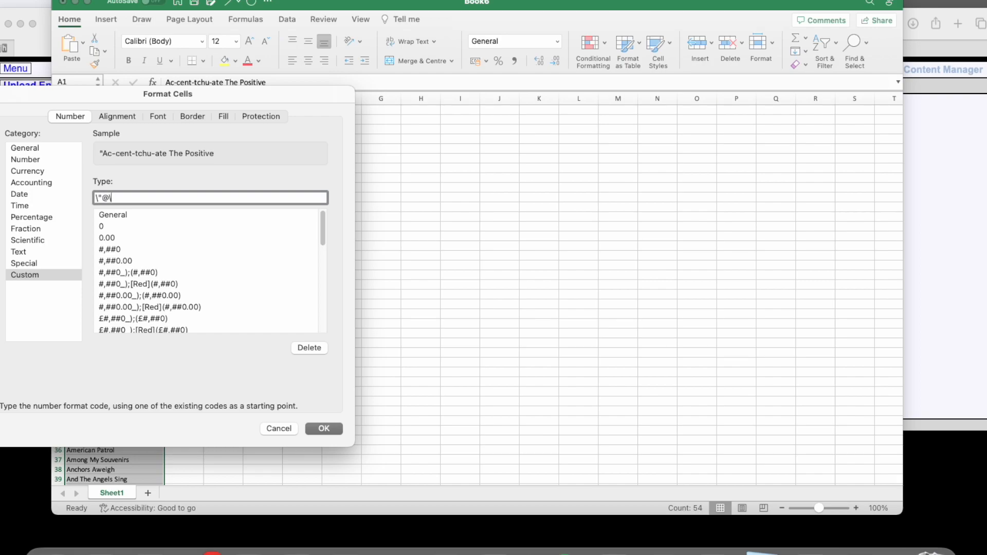
{"action": "type", "text": "\\\""}
{"action": "left_click", "coordinate": [315, 430]}
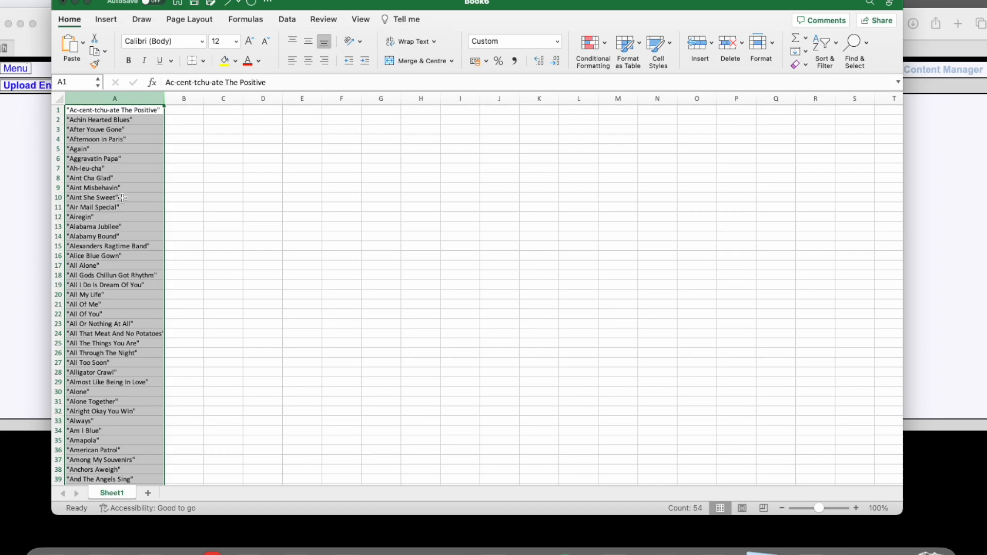
- Examine the quoted titles down to the last row and compare them with the example entry on the Bulk Data Upload page
{"action": "scroll", "coordinate": [122, 198], "scroll_direction": "down", "scroll_amount": 7}
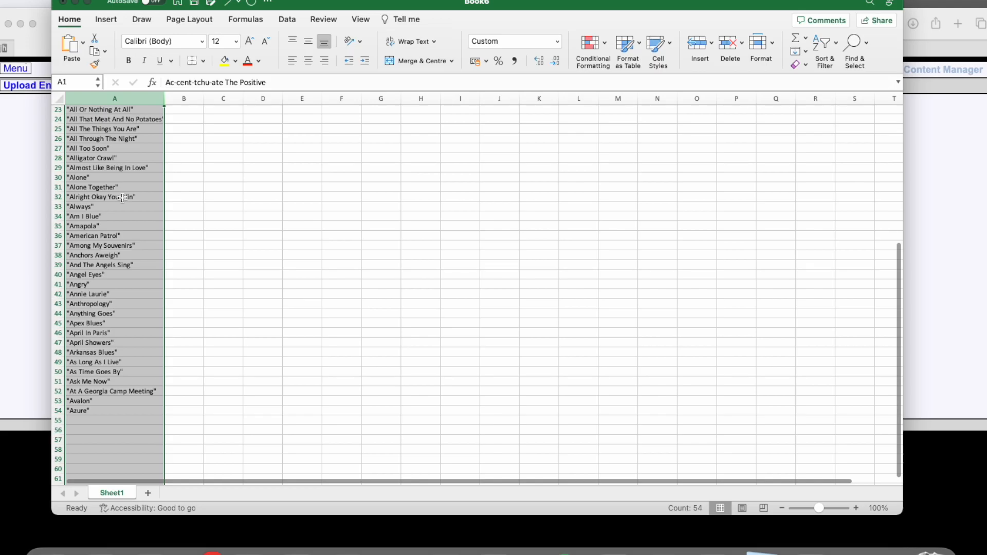
{"action": "scroll", "coordinate": [123, 198], "scroll_direction": "up", "scroll_amount": 7}
{"action": "left_click", "coordinate": [27, 134]}
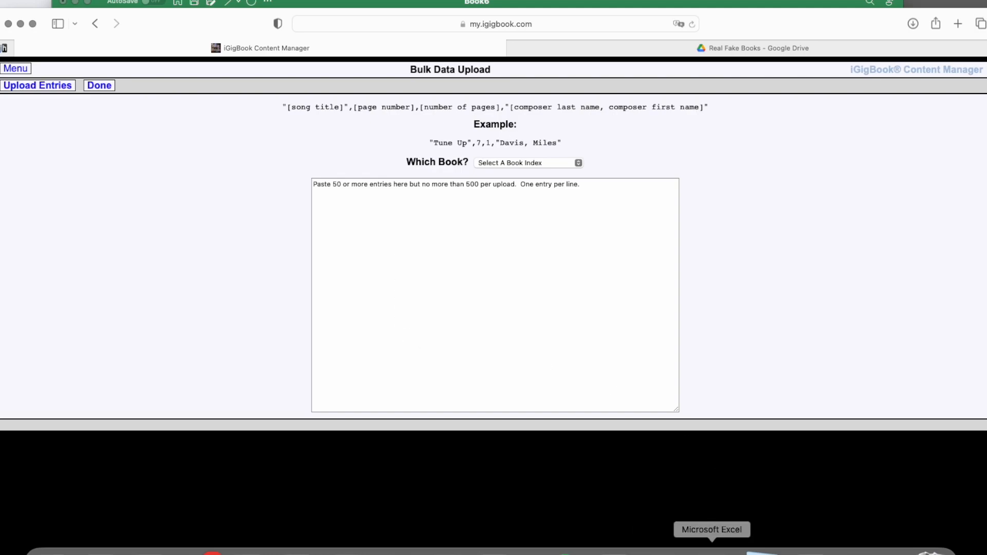
{"action": "left_click", "coordinate": [712, 553]}
- Enter a comma in cell B1 and fill it down column B beside every song title
{"action": "left_click", "coordinate": [219, 164]}
{"action": "left_click", "coordinate": [203, 110]}
{"action": "type", "text": ","}
{"action": "left_click", "coordinate": [262, 168]}
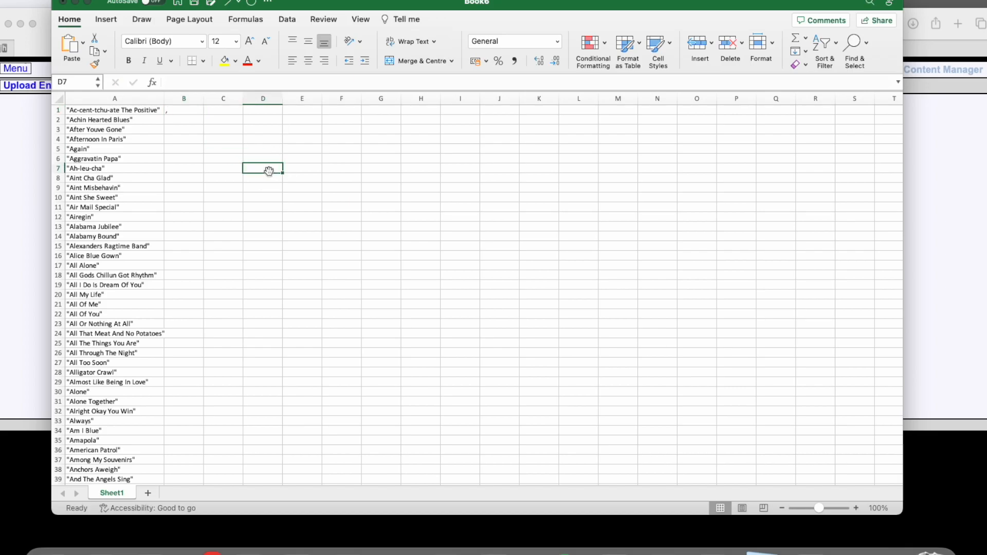
{"action": "left_click", "coordinate": [180, 110]}
{"action": "left_click_drag", "start_coordinate": [203, 115], "coordinate": [202, 447]}
{"action": "scroll", "coordinate": [230, 337], "scroll_direction": "up", "scroll_amount": 6}
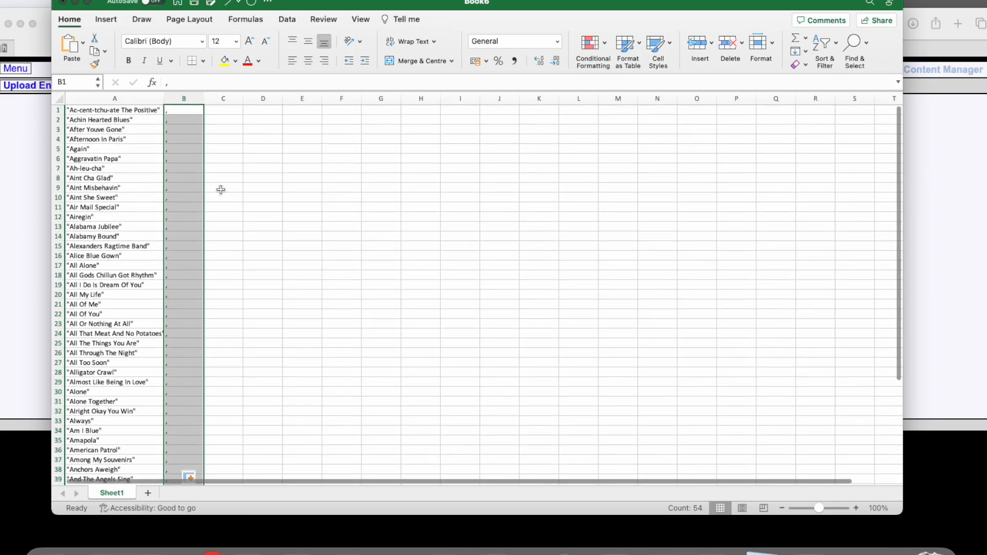
- Enter the numbers 1, 2 and 3 in cells C1 to C3
{"action": "left_click", "coordinate": [220, 112]}
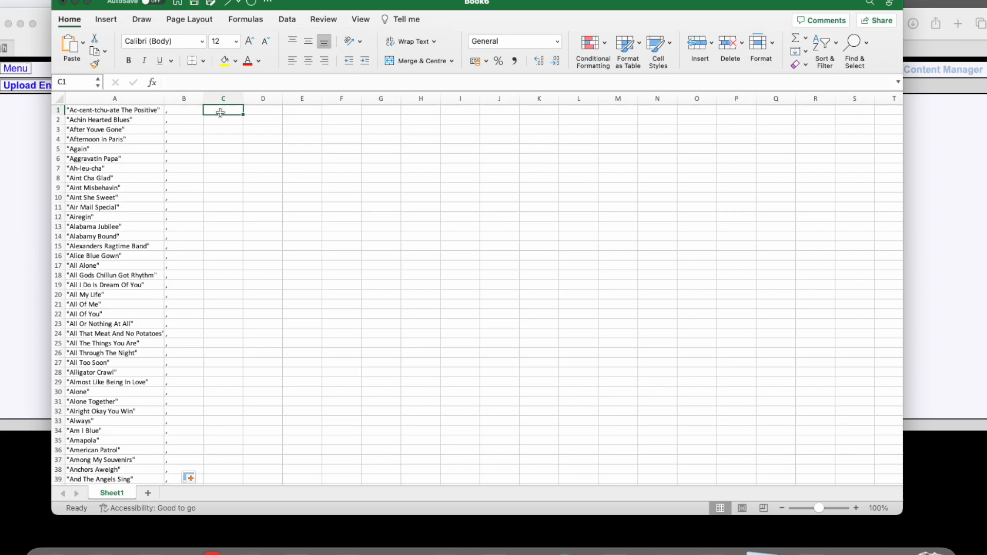
{"action": "type", "text": "1"}
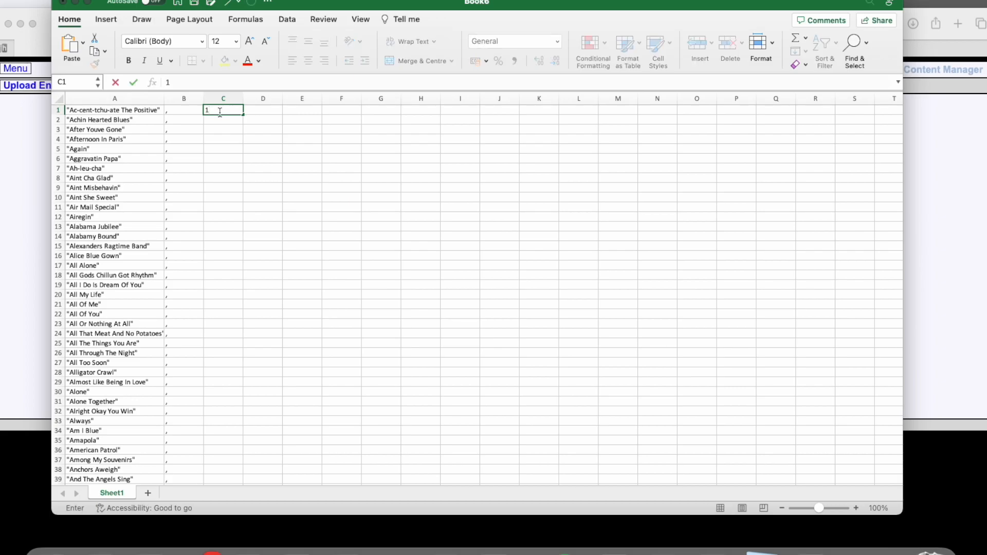
{"action": "key", "text": "Return"}
{"action": "type", "text": "2"}
{"action": "key", "text": "Return"}
{"action": "type", "text": "3"}
{"action": "key", "text": "Return"}
- Extend the number series from C1:C3 down column C to row 54, beside the last song title
{"action": "left_click", "coordinate": [221, 110]}
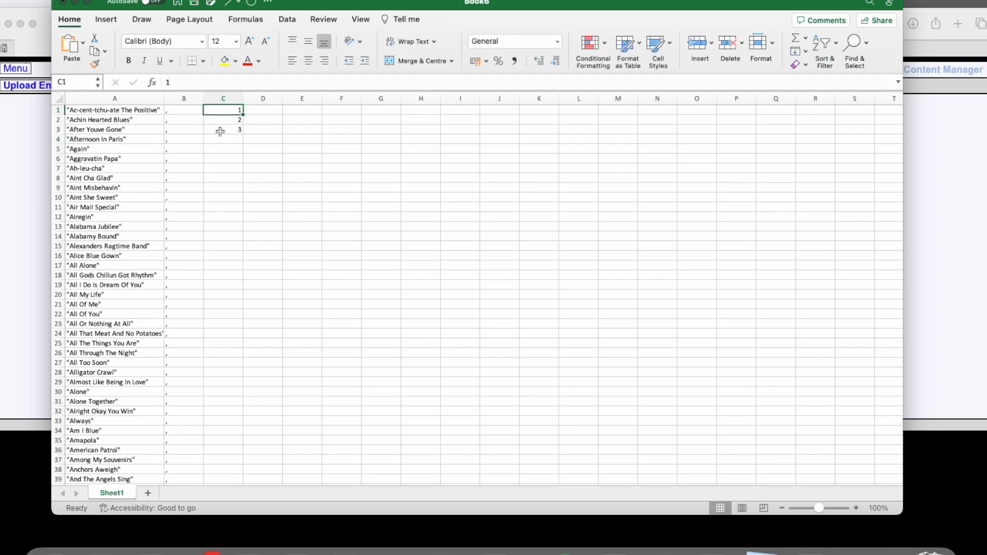
{"action": "left_click", "coordinate": [220, 131], "text": "shift"}
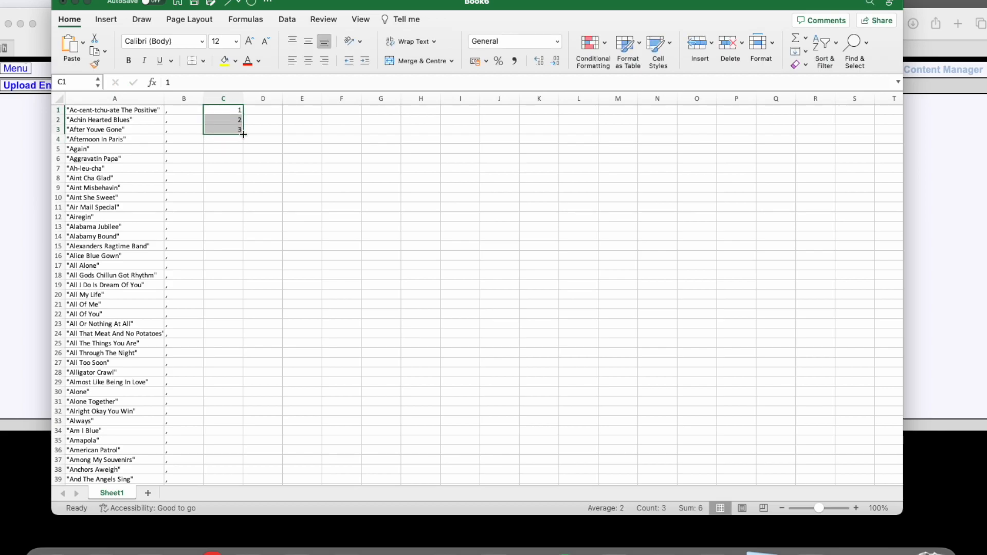
{"action": "left_click_drag", "start_coordinate": [244, 134], "coordinate": [221, 462]}
{"action": "left_click_drag", "start_coordinate": [239, 311], "coordinate": [240, 307]}
{"action": "scroll", "coordinate": [251, 296], "scroll_direction": "up", "scroll_amount": 6}
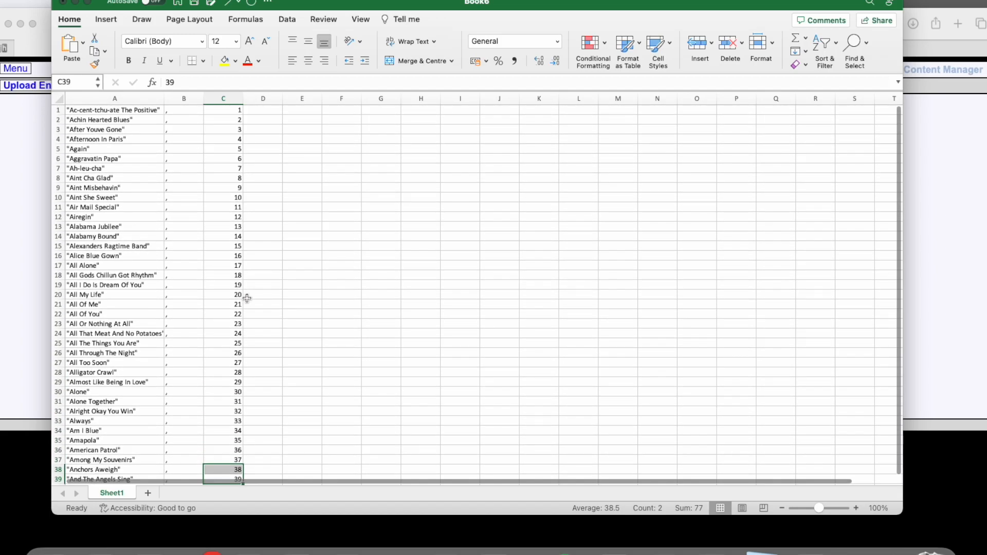
- Enter a comma in cell D1 and fill it down column D to row 54
{"action": "left_click", "coordinate": [269, 109]}
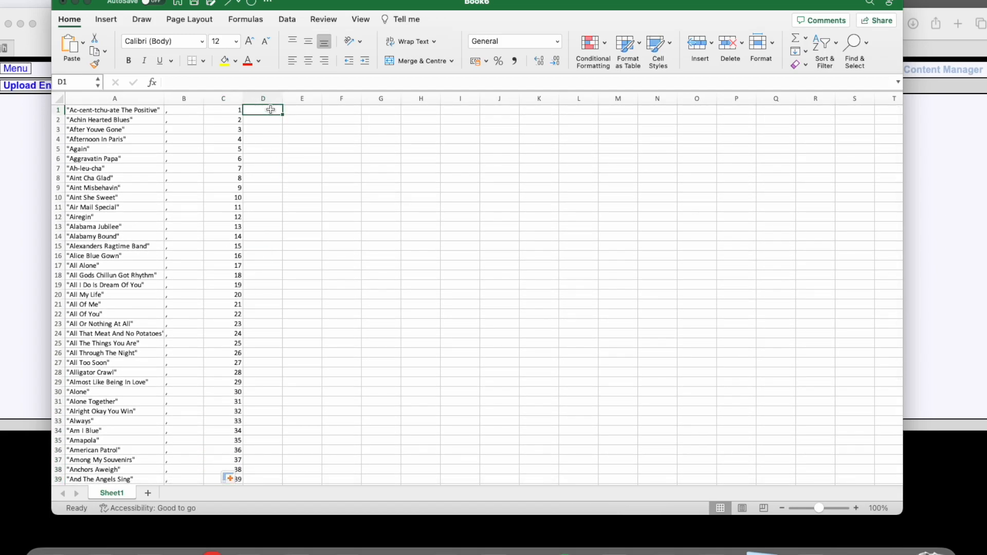
{"action": "type", "text": ","}
{"action": "left_click", "coordinate": [251, 150]}
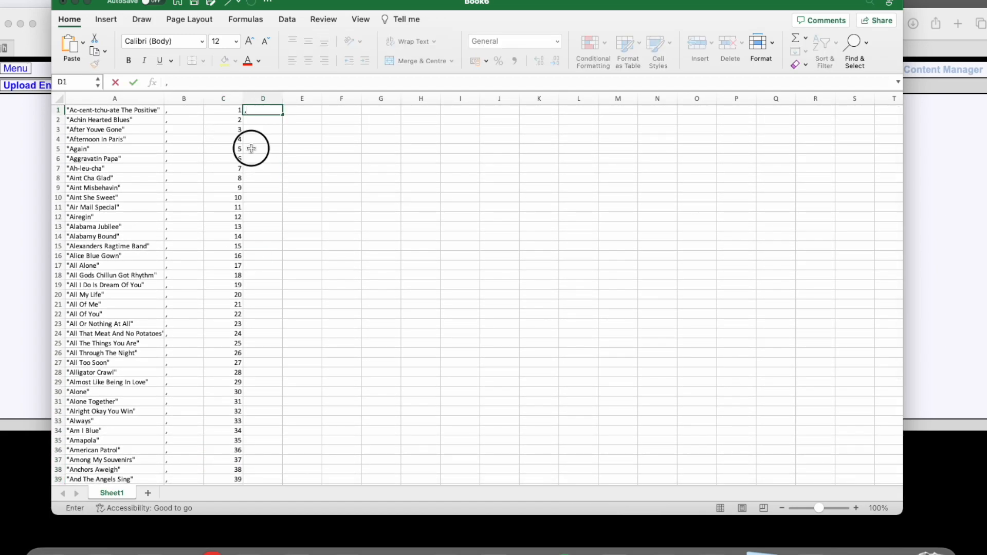
{"action": "left_click", "coordinate": [253, 109]}
{"action": "left_click_drag", "start_coordinate": [283, 115], "coordinate": [284, 461]}
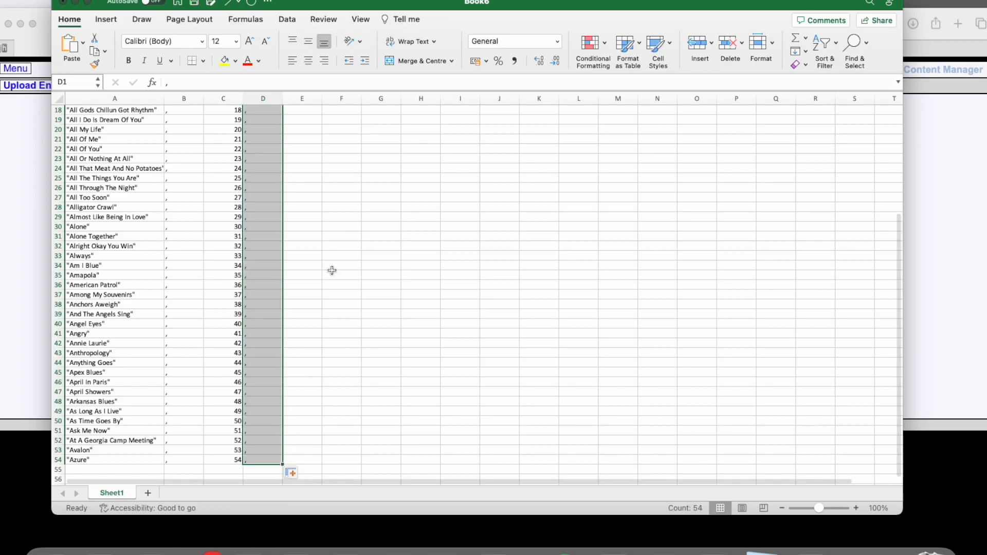
{"action": "scroll", "coordinate": [334, 268], "scroll_direction": "up", "scroll_amount": 5}
- Enter 1 in cell E1 as the number of pages and fill it down column E to row 54
{"action": "left_click", "coordinate": [309, 111]}
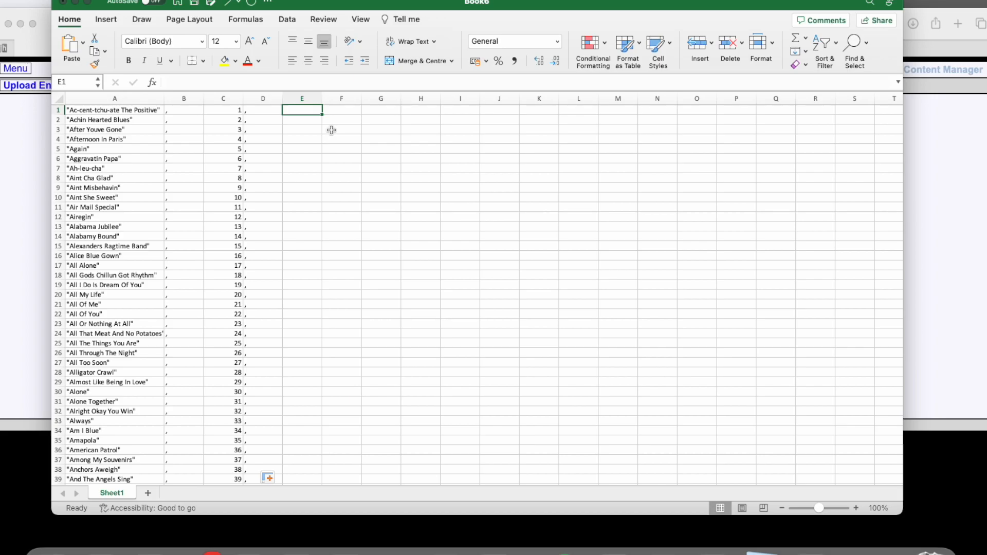
{"action": "type", "text": "1"}
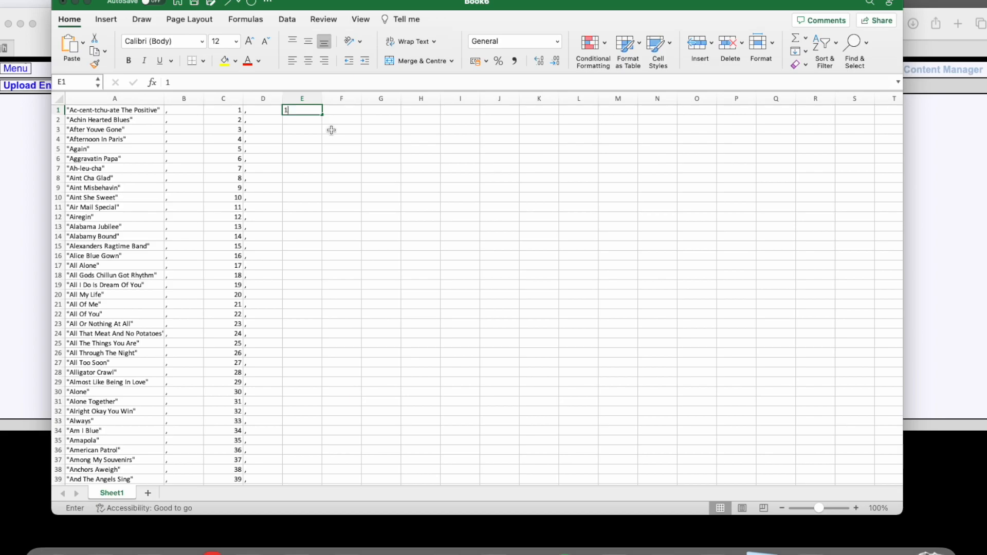
{"action": "key", "text": "Return"}
{"action": "left_click", "coordinate": [312, 110]}
{"action": "left_click_drag", "start_coordinate": [322, 114], "coordinate": [324, 450]}
{"action": "scroll", "coordinate": [367, 285], "scroll_direction": "up", "scroll_amount": 6}
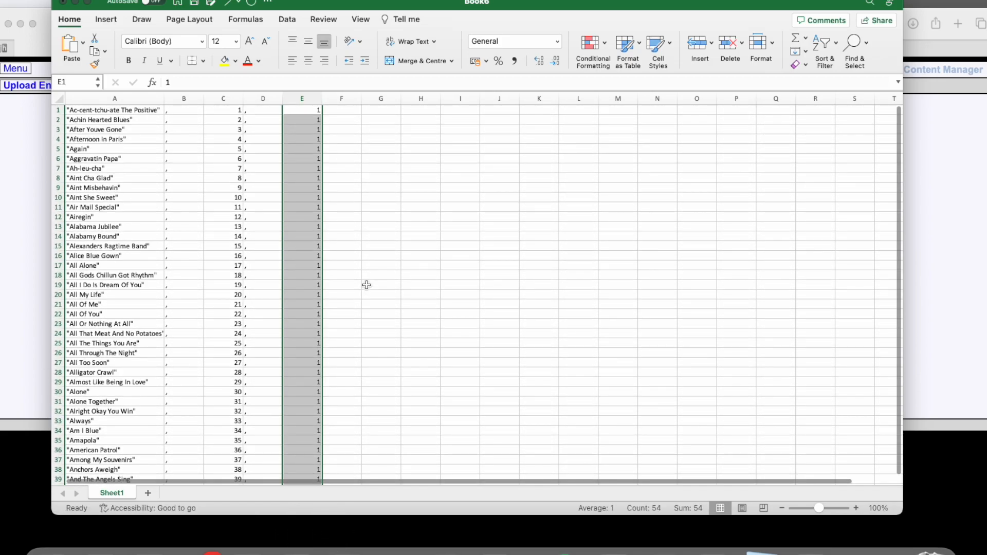
- Enter a comma in cell F1 and fill it down column F to row 54
{"action": "left_click", "coordinate": [350, 108]}
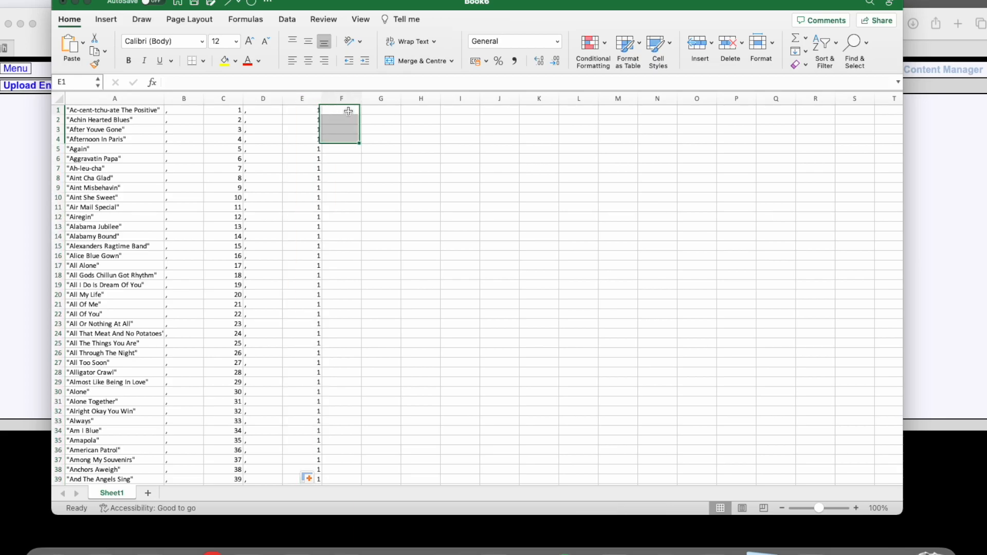
{"action": "type", "text": ","}
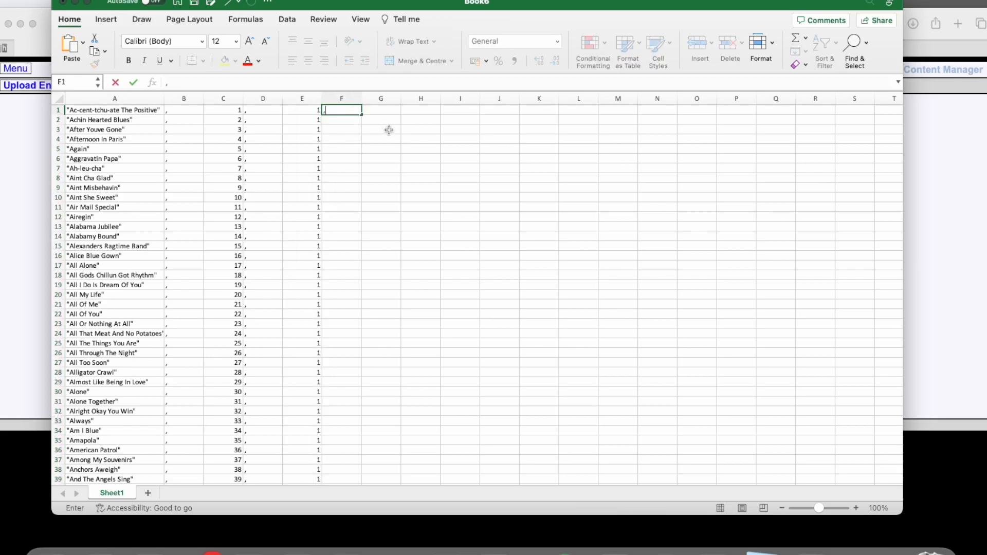
{"action": "key", "text": "Return"}
{"action": "left_click_drag", "start_coordinate": [361, 114], "coordinate": [358, 469]}
{"action": "scroll", "coordinate": [401, 268], "scroll_direction": "up", "scroll_amount": 6}
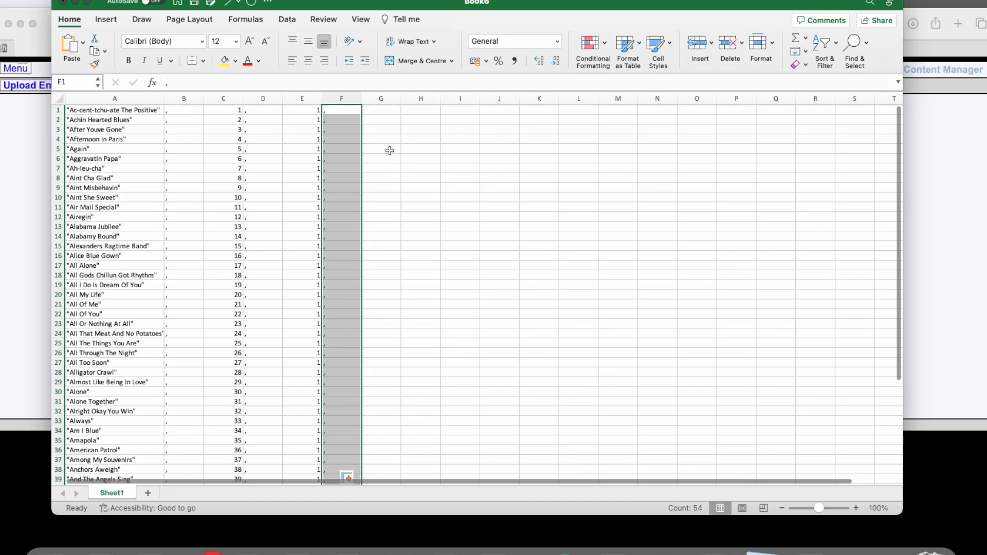
- Enter "Unknown" in double quotes as the composer in cell G1 and fill it down column G to row 54
{"action": "left_click", "coordinate": [388, 113]}
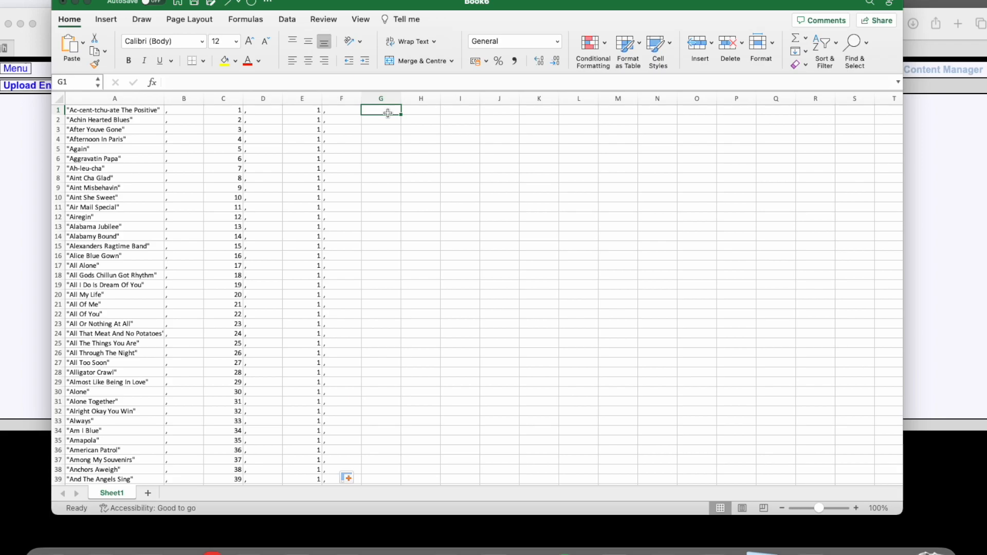
{"action": "type", "text": "\""}
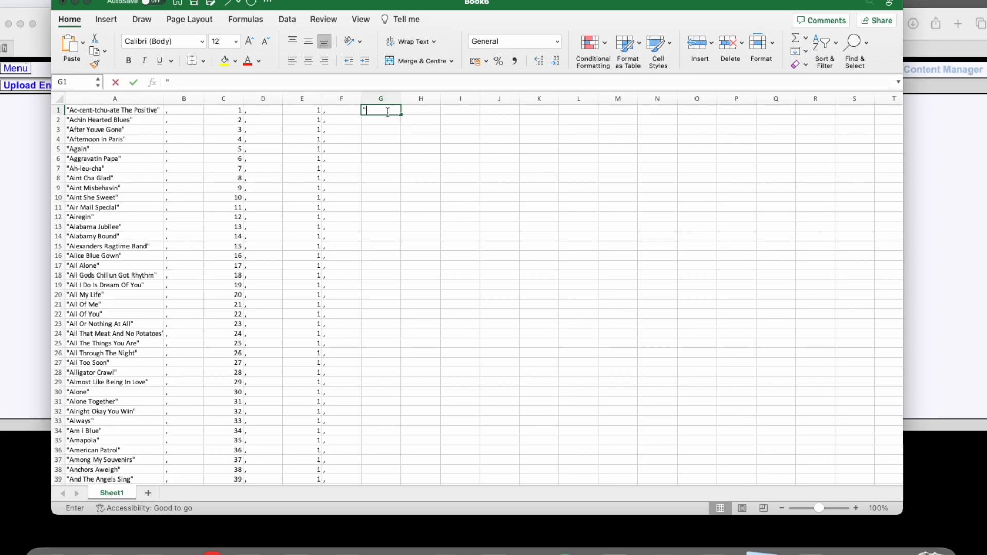
{"action": "type", "text": "U"}
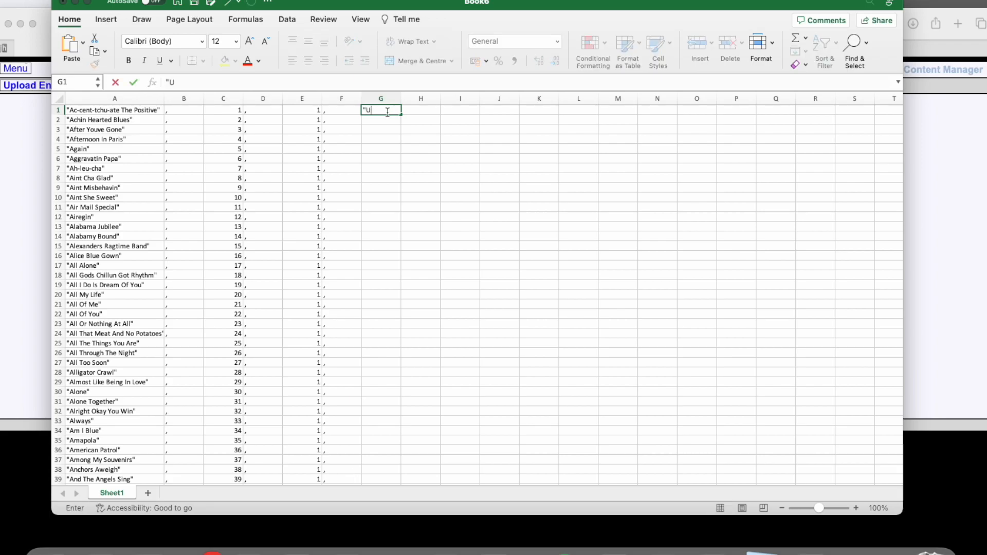
{"action": "type", "text": "nknown\""}
{"action": "left_click", "coordinate": [390, 148]}
{"action": "left_click", "coordinate": [384, 113]}
{"action": "left_click_drag", "start_coordinate": [400, 115], "coordinate": [372, 422]}
{"action": "scroll", "coordinate": [410, 322], "scroll_direction": "up", "scroll_amount": 3}
{"action": "left_click", "coordinate": [315, 298]}
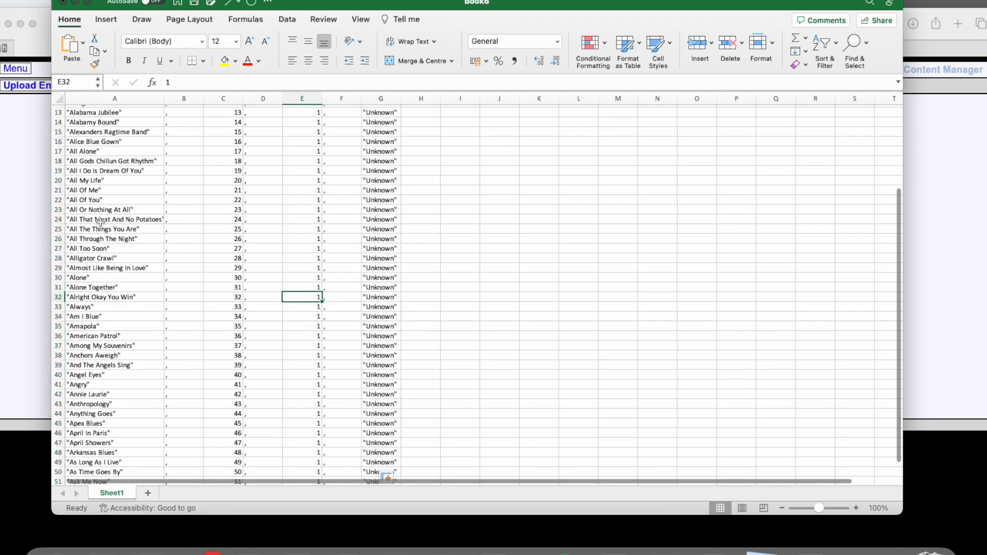
- Check the entry format on the Bulk Data Upload page, copy the Excel range A1:G54 and paste it into an untitled Notepad document
{"action": "left_click", "coordinate": [30, 180]}
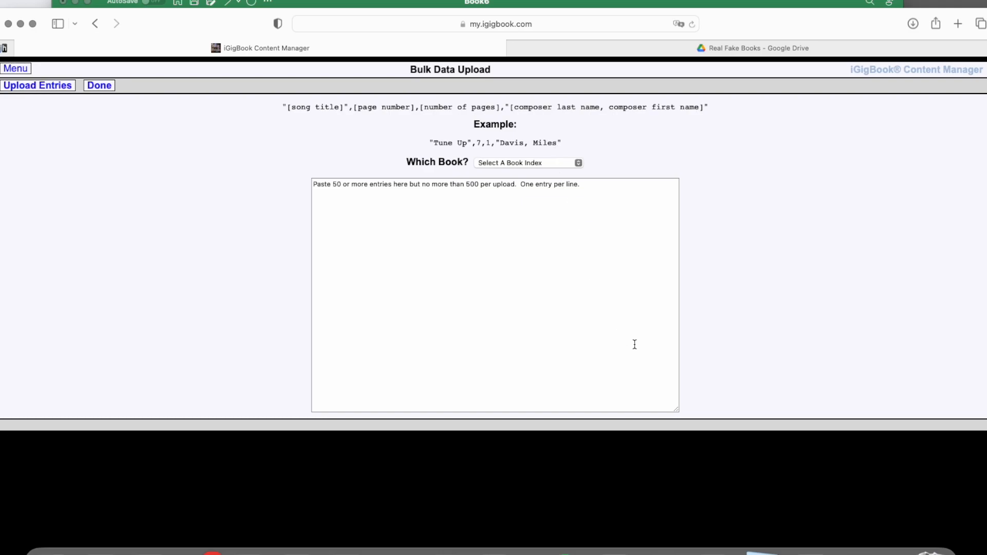
{"action": "left_click", "coordinate": [712, 550]}
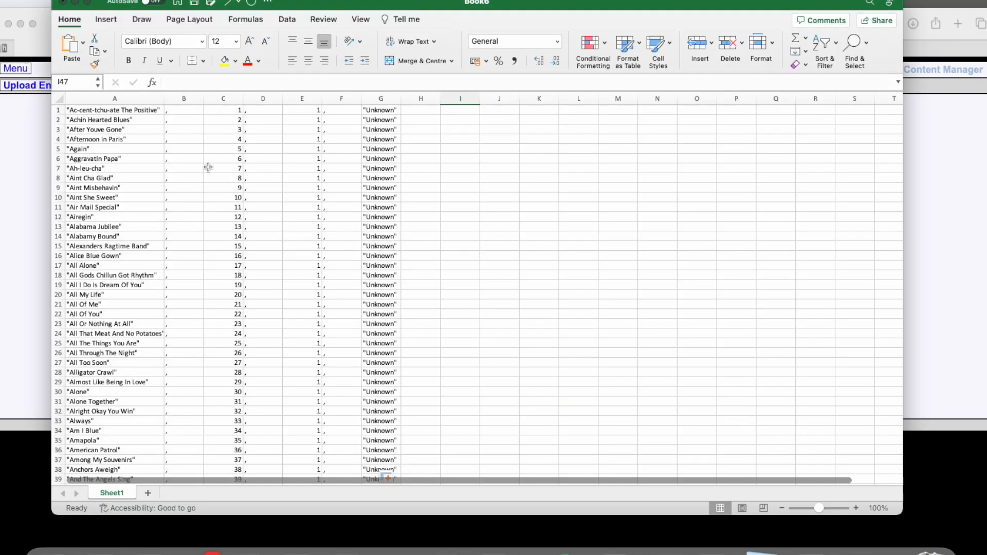
{"action": "left_click_drag", "start_coordinate": [96, 110], "coordinate": [388, 457]}
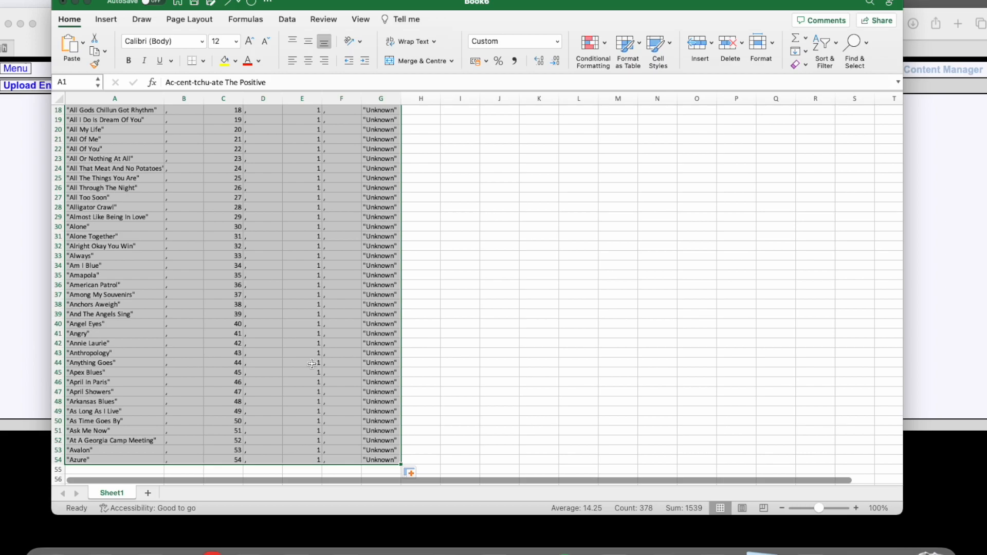
{"action": "scroll", "coordinate": [312, 363], "scroll_direction": "up", "scroll_amount": 6}
{"action": "key", "text": "super+c"}
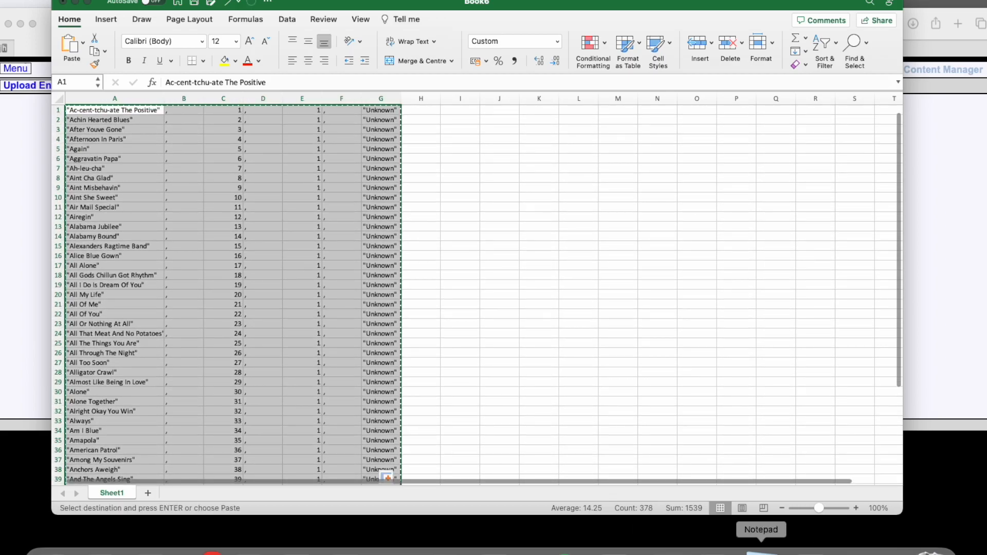
{"action": "left_click", "coordinate": [761, 551]}
{"action": "key", "text": "super+v"}
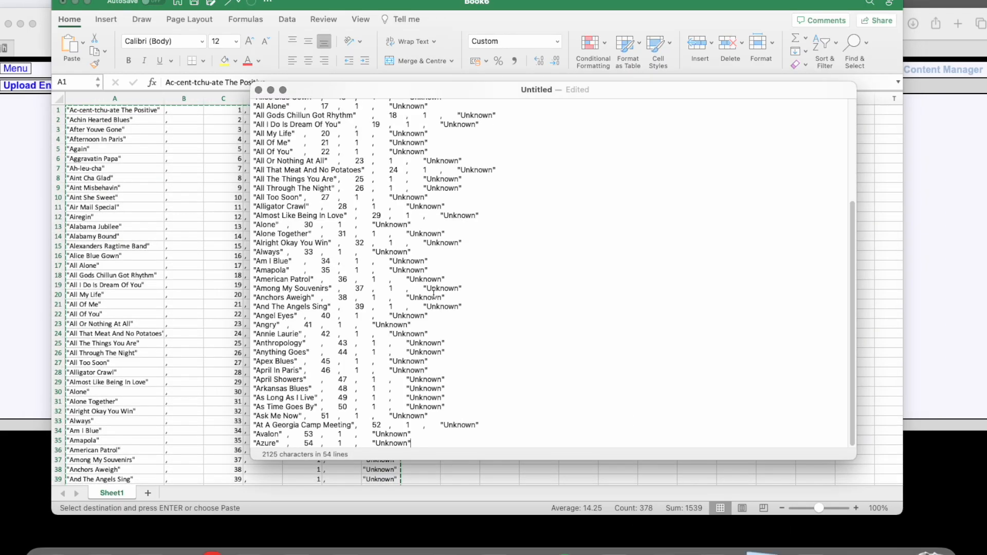
{"action": "scroll", "coordinate": [433, 295], "scroll_direction": "up", "scroll_amount": 5}
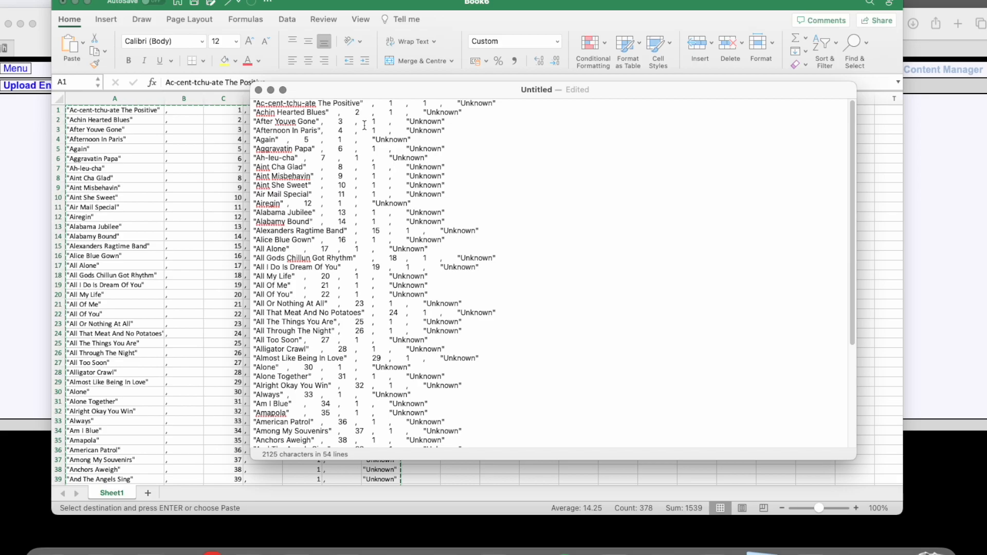
- Copy all the entries from Notepad and paste them into a new Pages document based on the Blank template
{"action": "left_click", "coordinate": [41, 160]}
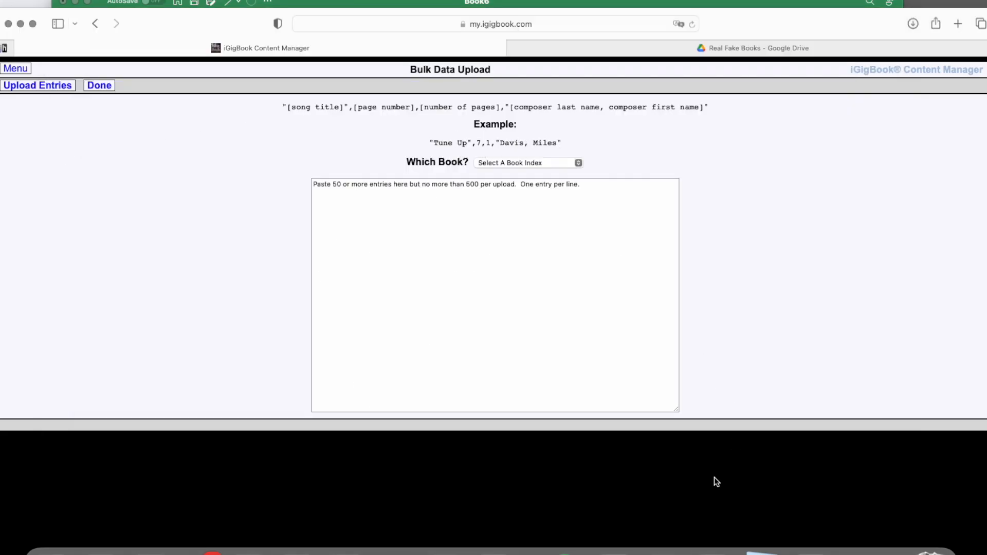
{"action": "left_click", "coordinate": [761, 552]}
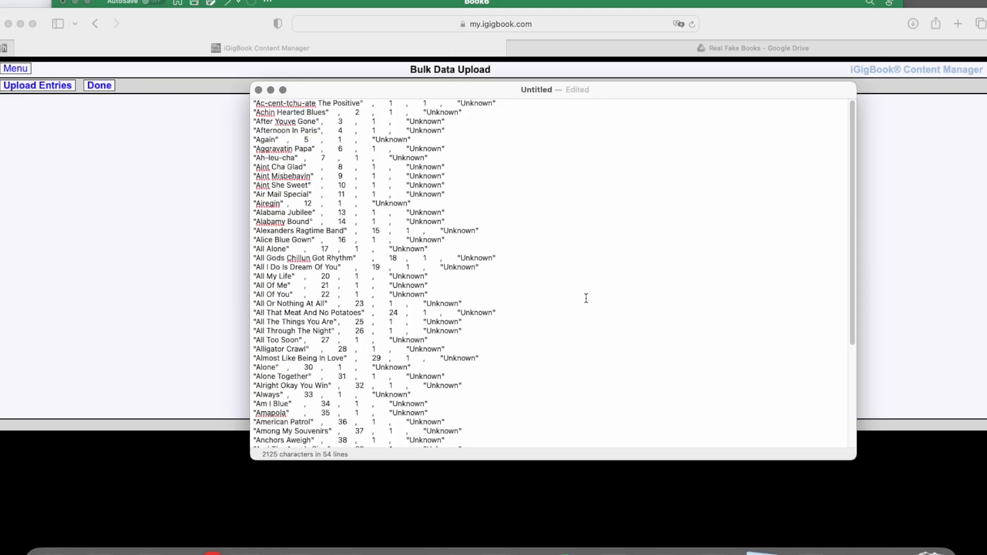
{"action": "key", "text": "super+a"}
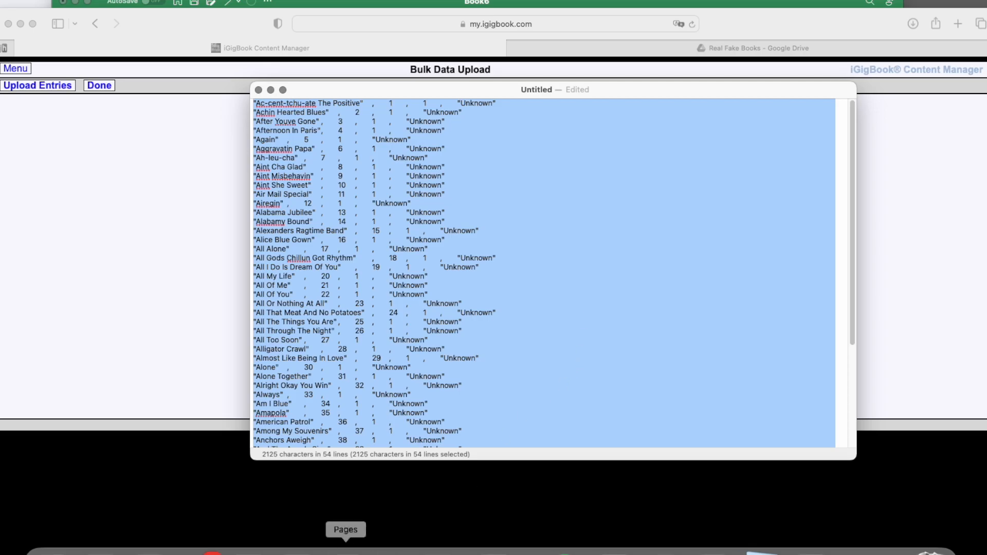
{"action": "left_click", "coordinate": [345, 549]}
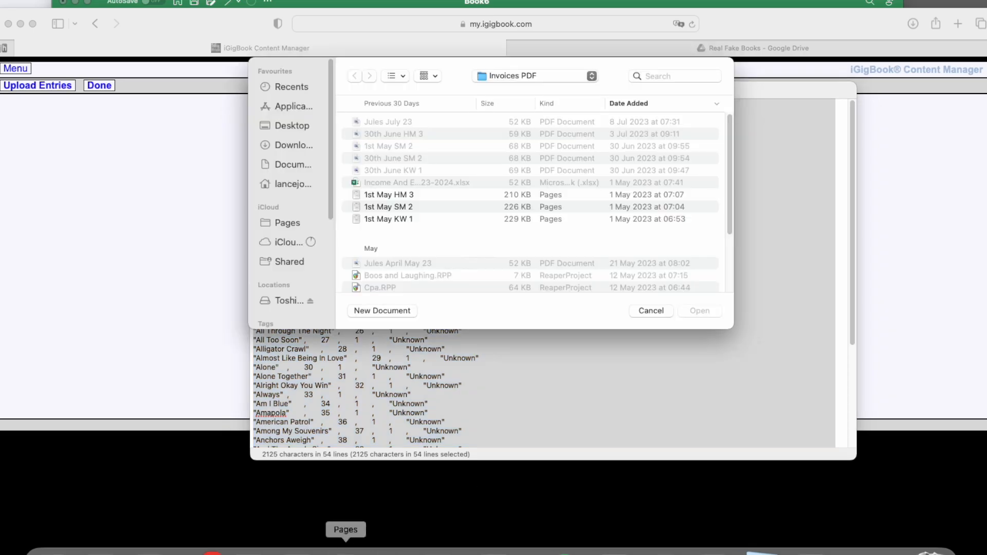
{"action": "left_click", "coordinate": [381, 312]}
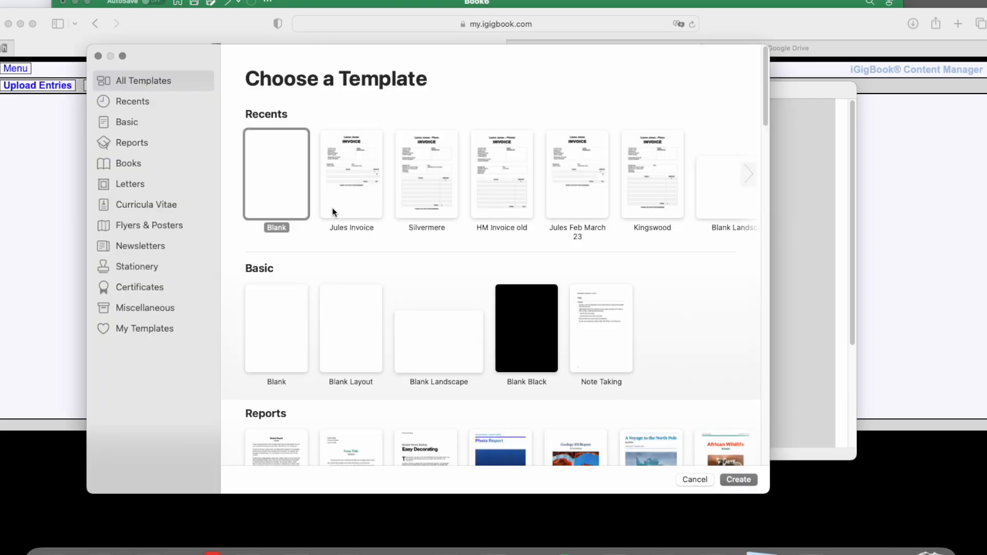
{"action": "double_click", "coordinate": [276, 169]}
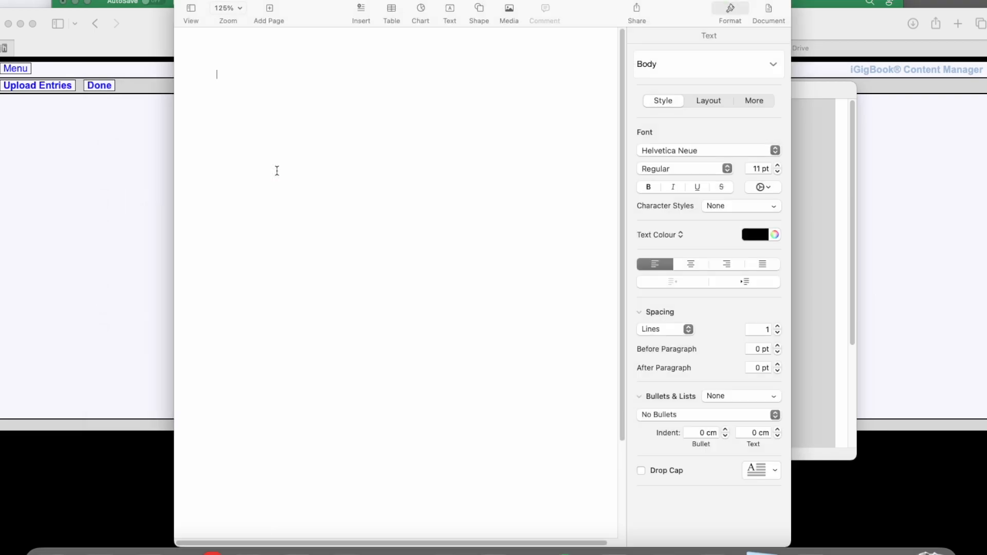
{"action": "key", "text": "super+v"}
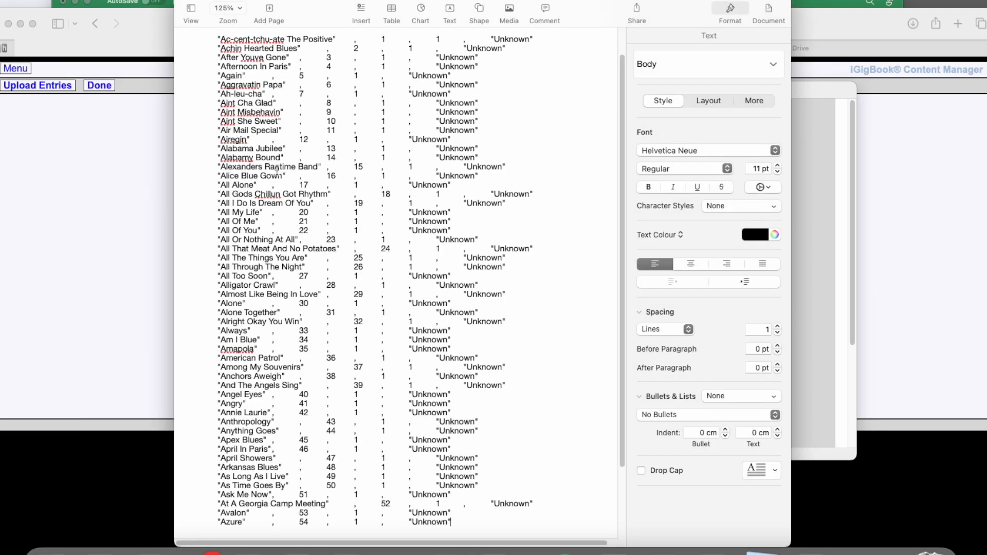
{"action": "scroll", "coordinate": [358, 221], "scroll_direction": "up", "scroll_amount": 2}
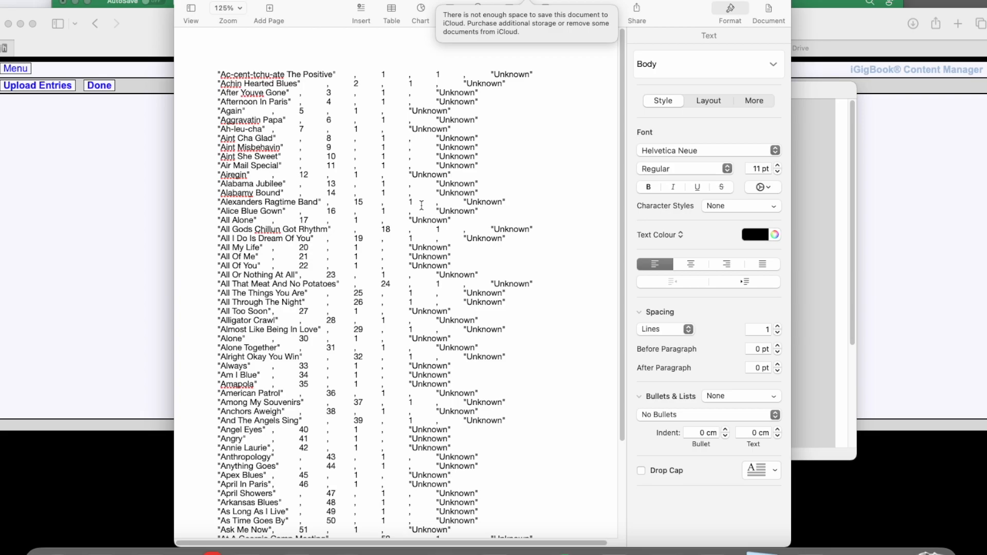
- Hide the formatting options, copy the tab gap after the first song title, and replace every such gap in the document with nothing
{"action": "left_click", "coordinate": [736, 15]}
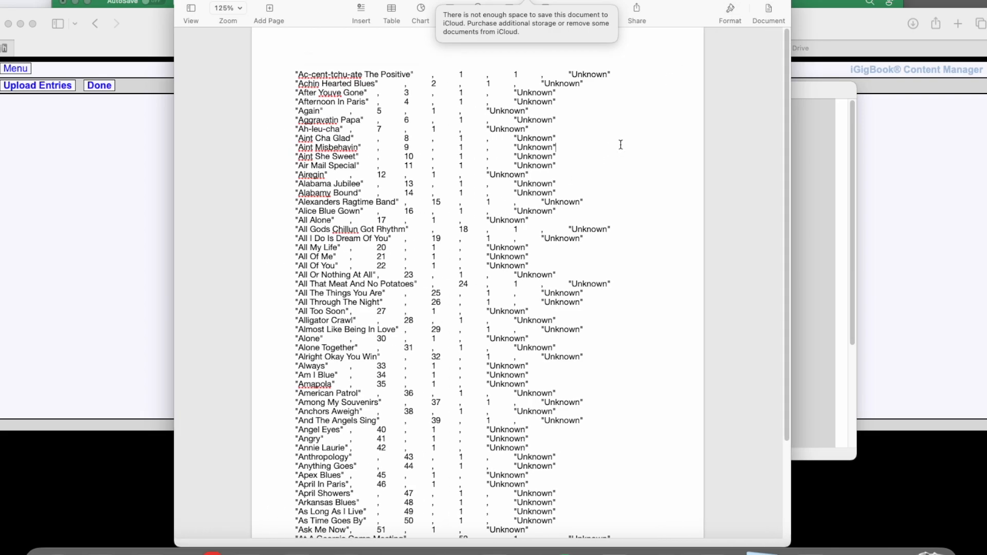
{"action": "triple_click", "coordinate": [420, 71]}
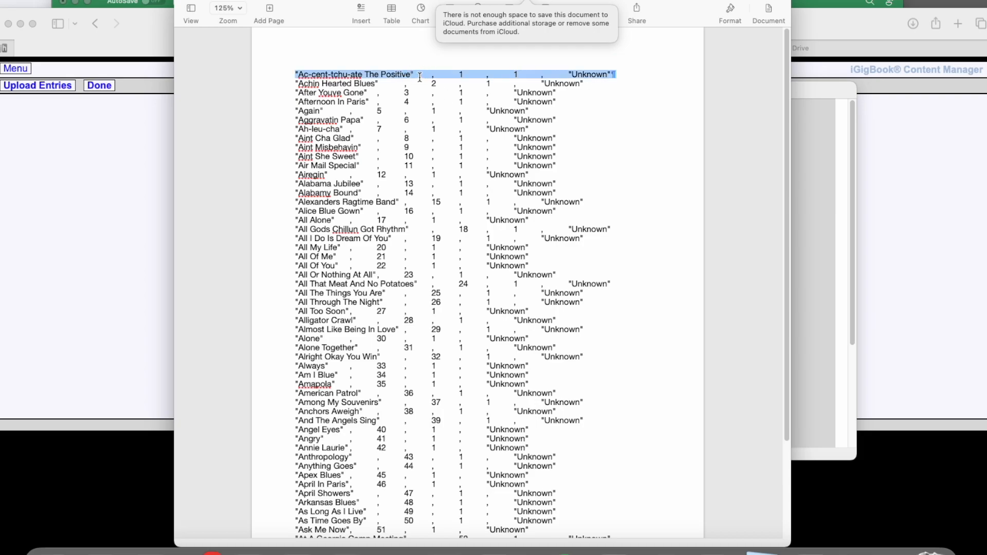
{"action": "double_click", "coordinate": [421, 74]}
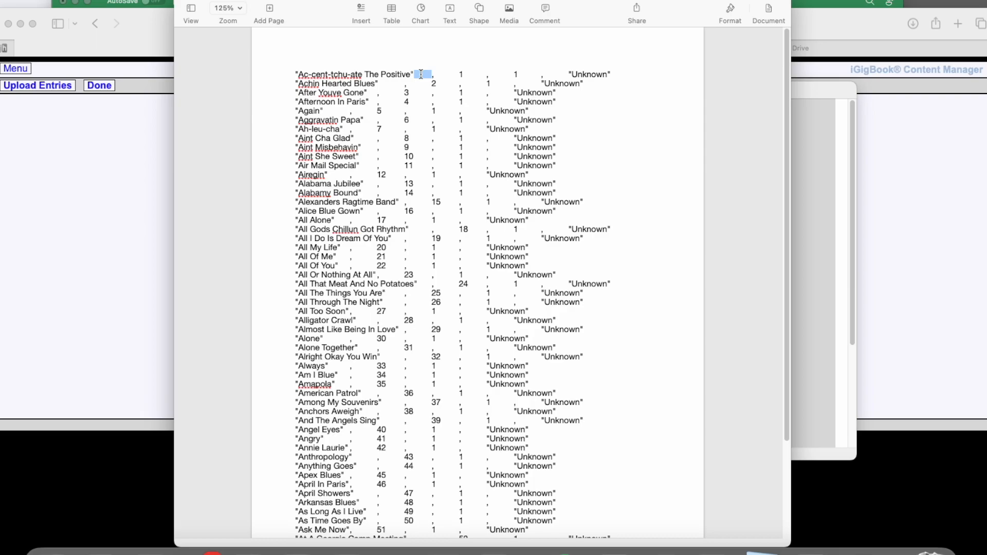
{"action": "key", "text": "super+f"}
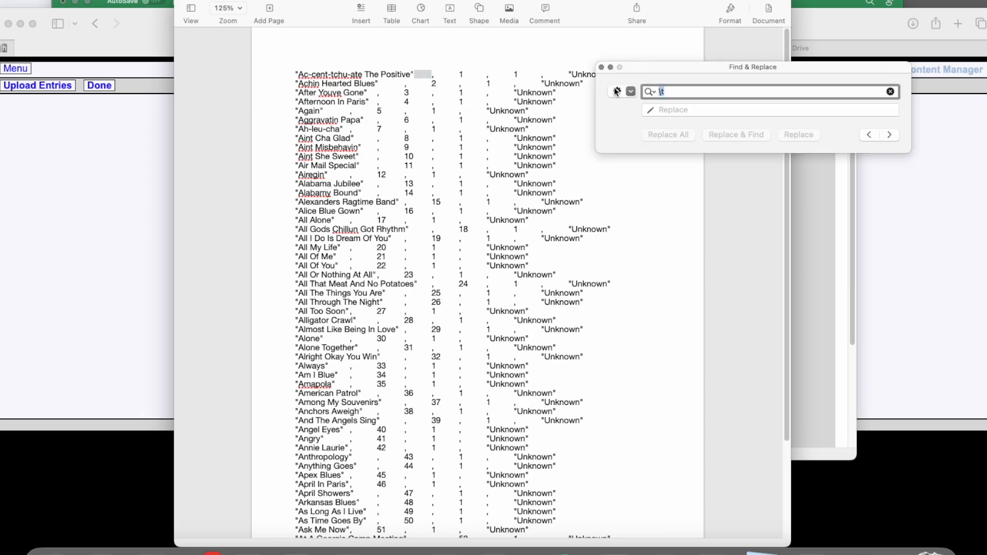
{"action": "left_click", "coordinate": [684, 92]}
{"action": "left_click_drag", "start_coordinate": [684, 92], "coordinate": [648, 92]}
{"action": "key", "text": "BackSpace"}
{"action": "key", "text": "super+v"}
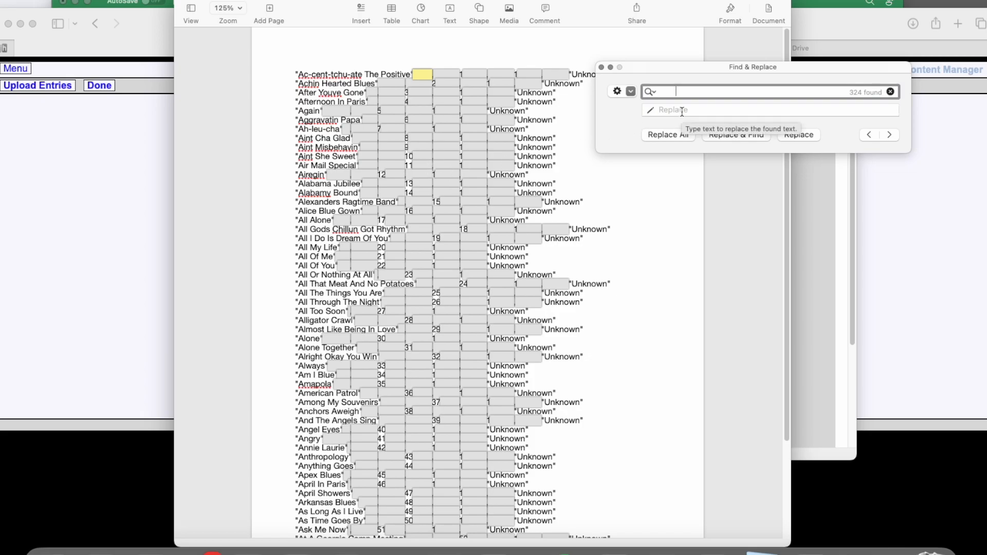
{"action": "left_click", "coordinate": [668, 135]}
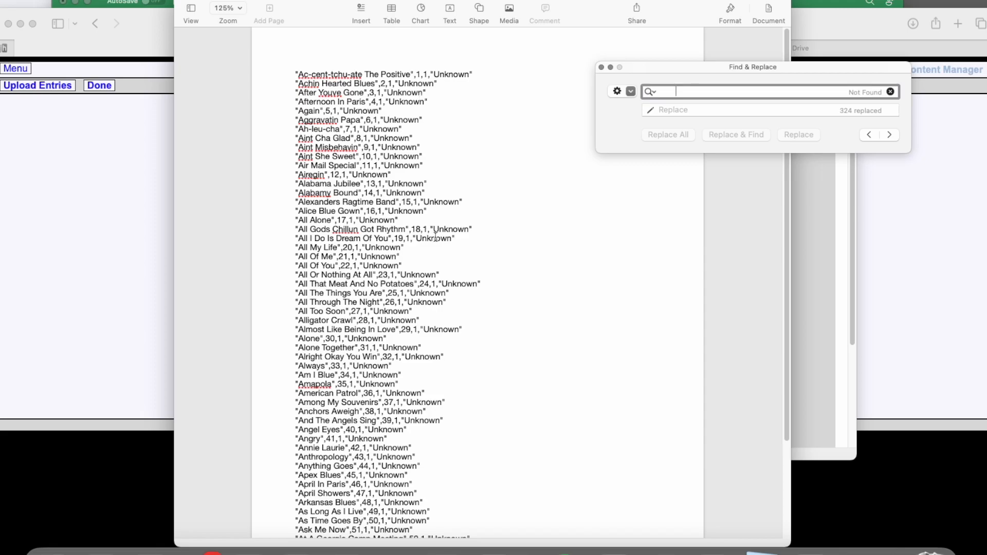
- Copy all the cleaned entries from Pages and paste them over the placeholder text in the Bulk Data Upload entry box in Safari
{"action": "left_click", "coordinate": [449, 174]}
{"action": "key", "text": "super+a"}
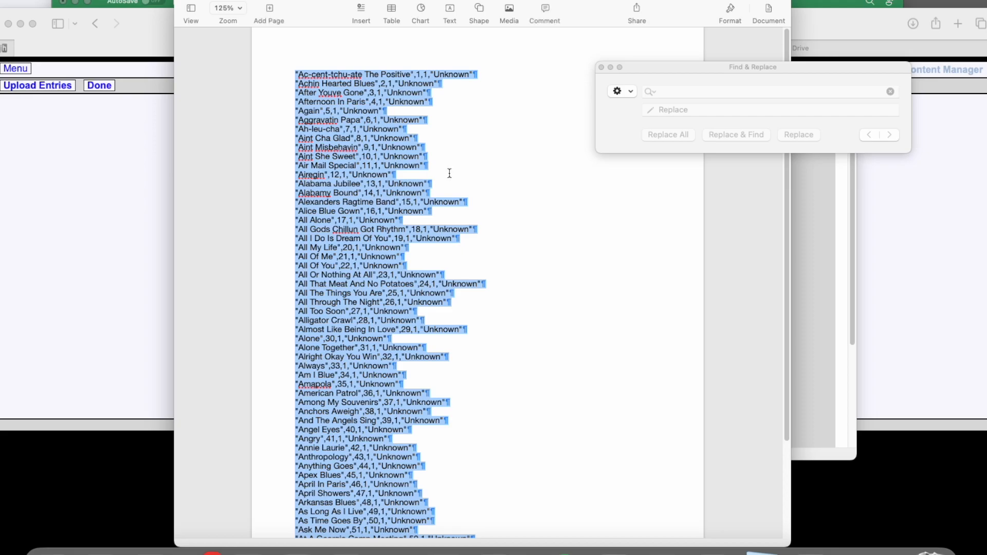
{"action": "left_click", "coordinate": [140, 198]}
{"action": "left_click", "coordinate": [441, 193]}
{"action": "key", "text": "super+a"}
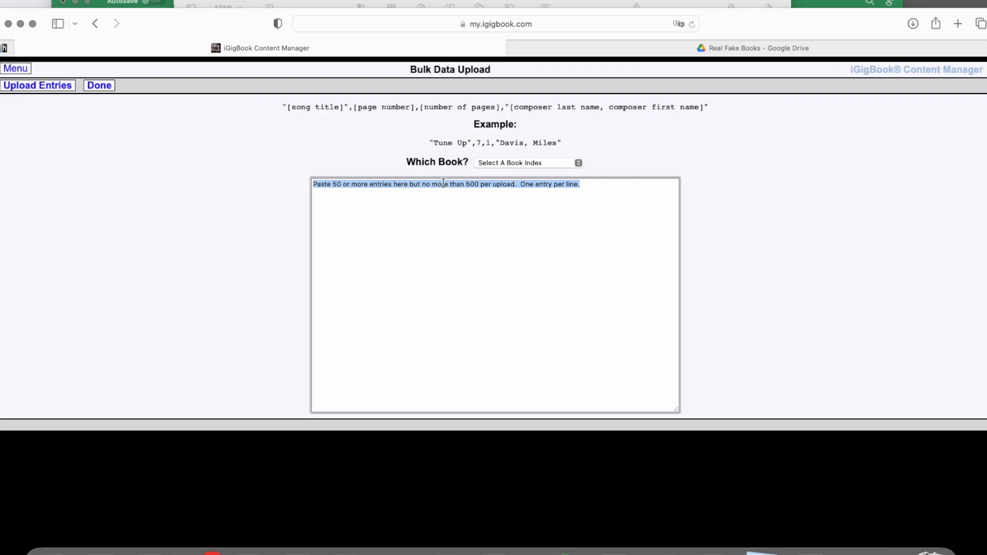
{"action": "key", "text": "BackSpace"}
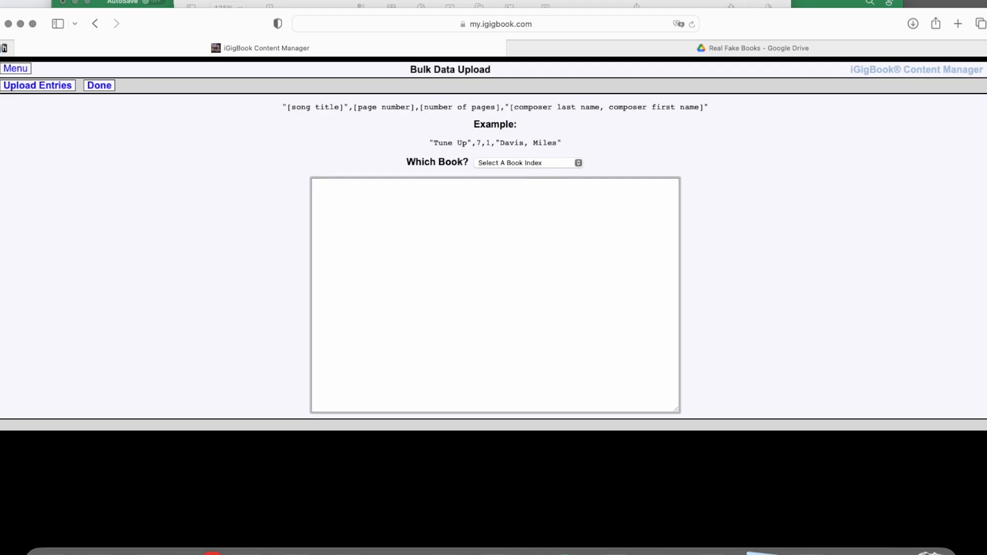
{"action": "key", "text": "super+v"}
{"action": "scroll", "coordinate": [512, 266], "scroll_direction": "up", "scroll_amount": 20}
{"action": "scroll", "coordinate": [514, 265], "scroll_direction": "down", "scroll_amount": 5}
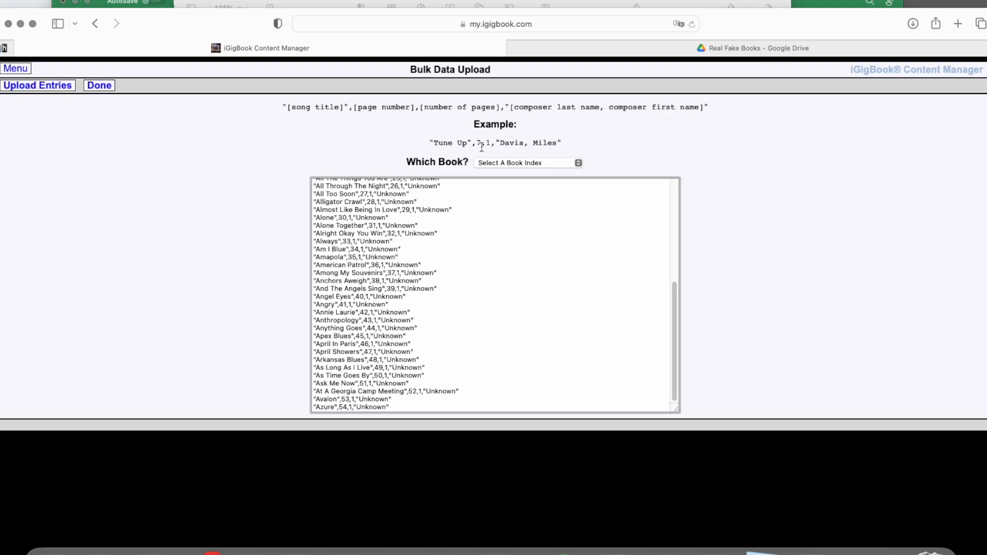
- Choose Test Book as the book index and upload the pasted entries
{"action": "left_click", "coordinate": [527, 164]}
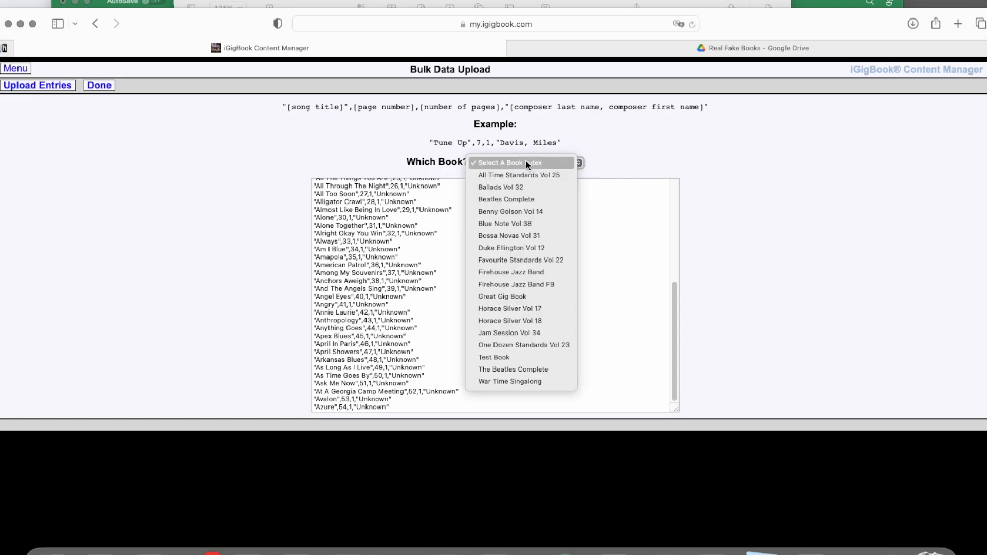
{"action": "left_click", "coordinate": [513, 357]}
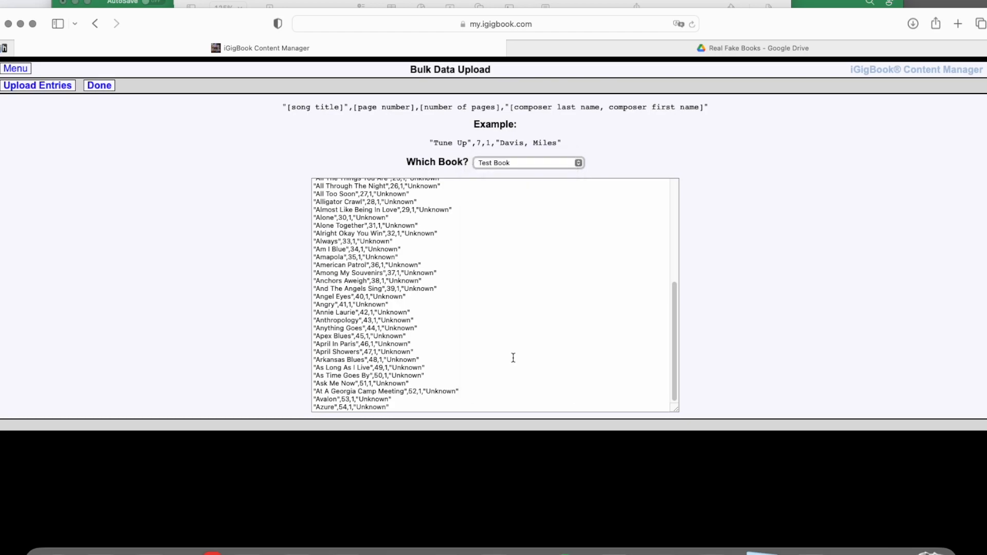
{"action": "left_click", "coordinate": [38, 87]}
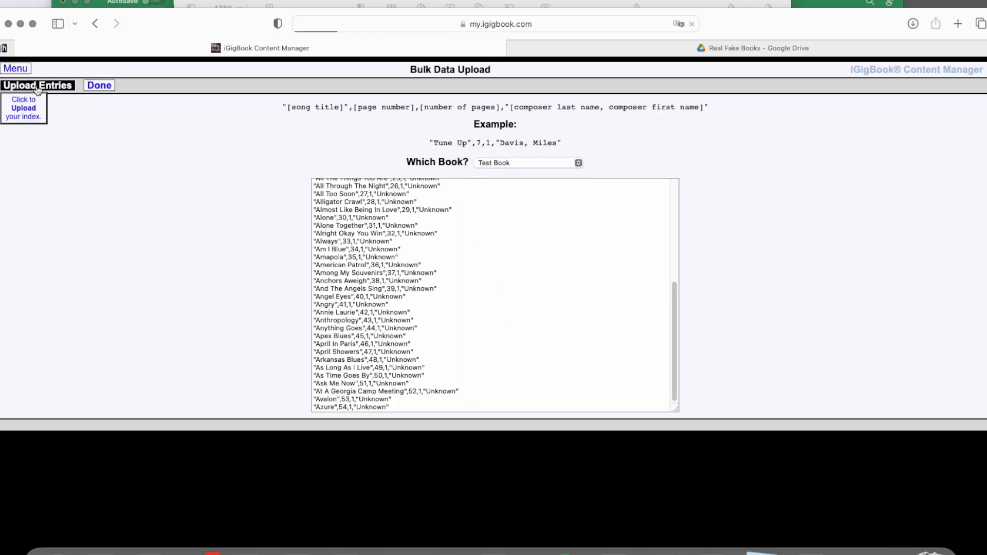